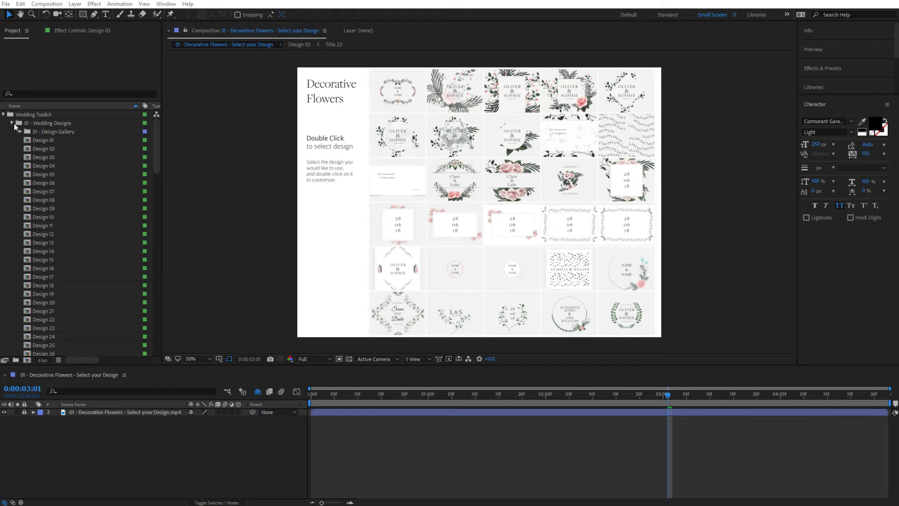
- Expand the 01 - Design Gallery folder and open the Minimal Designs gallery to look over its designs
left_click(56, 124)
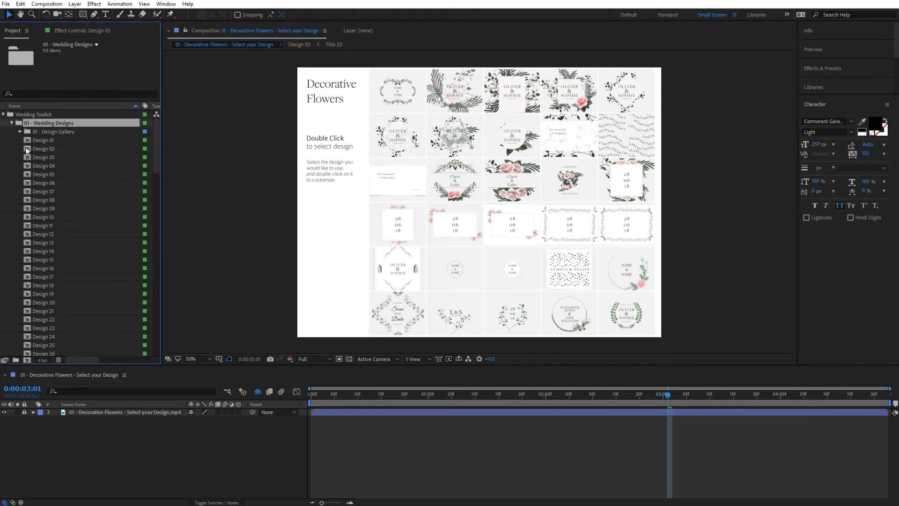
left_click(57, 133)
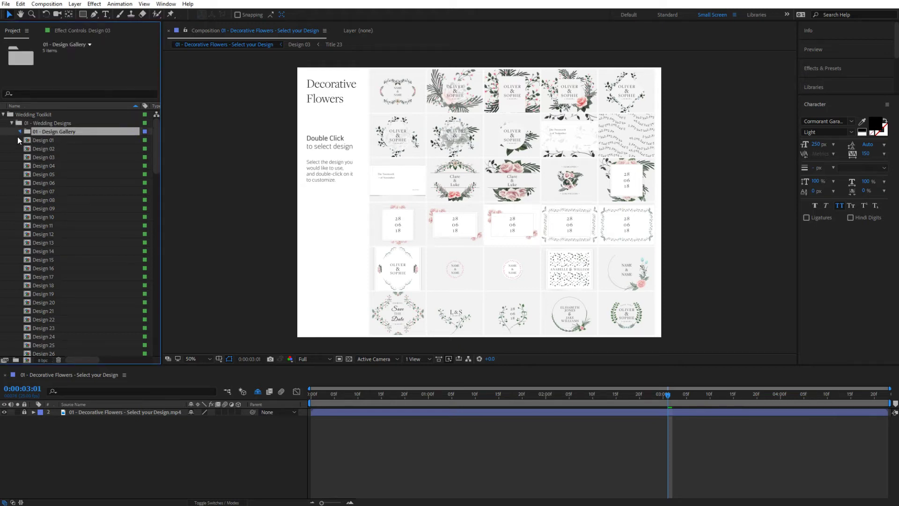
left_click(20, 132)
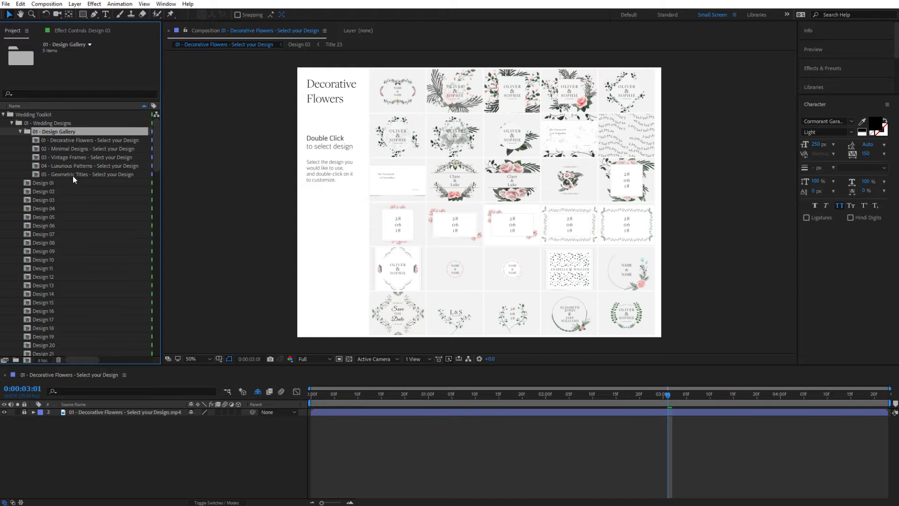
double_click(66, 148)
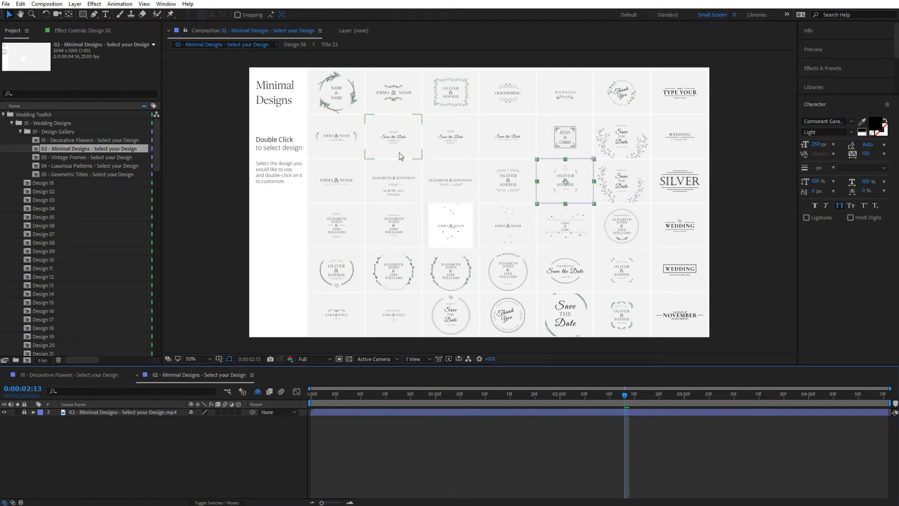
left_click(345, 102)
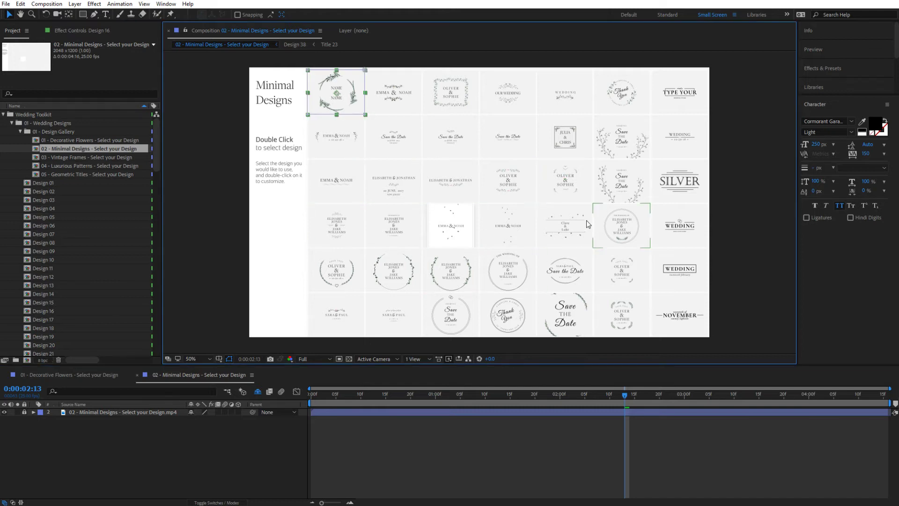
- Return to the Decorative Flowers gallery and open its leaf-pattern design, Design 58
double_click(71, 140)
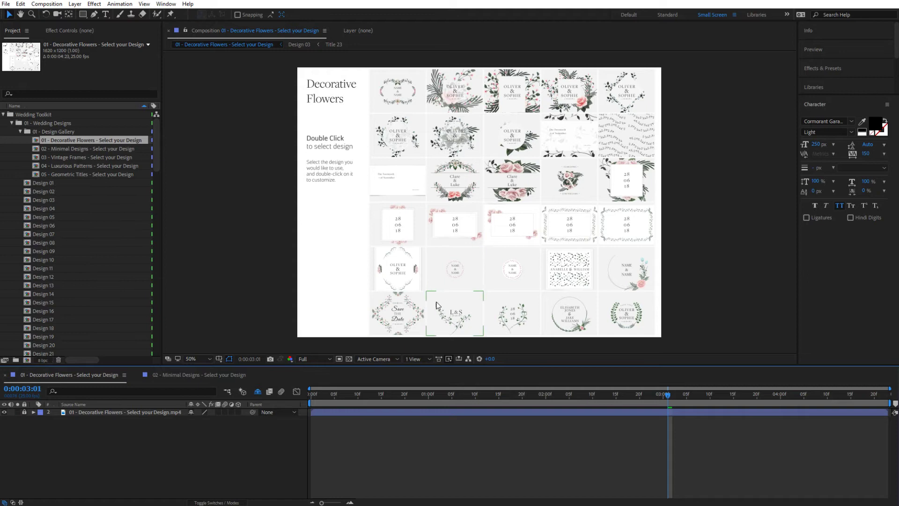
double_click(571, 288)
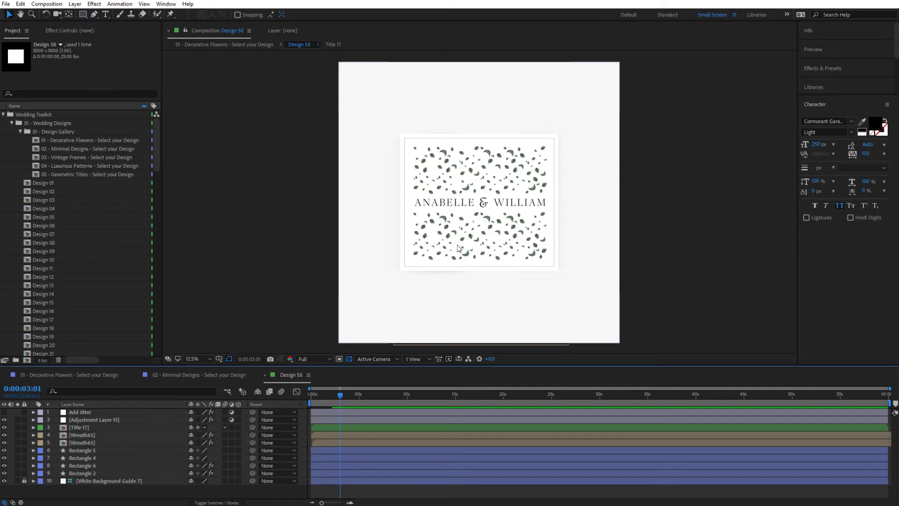
- View Design 97 from the Vintage Frames gallery and close both the design and the gallery compositions
double_click(72, 159)
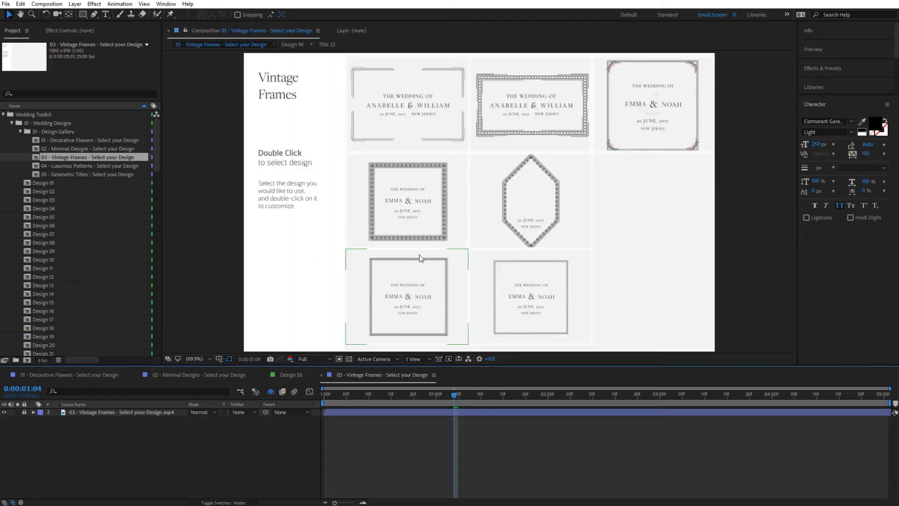
left_click(416, 191)
double_click(417, 191)
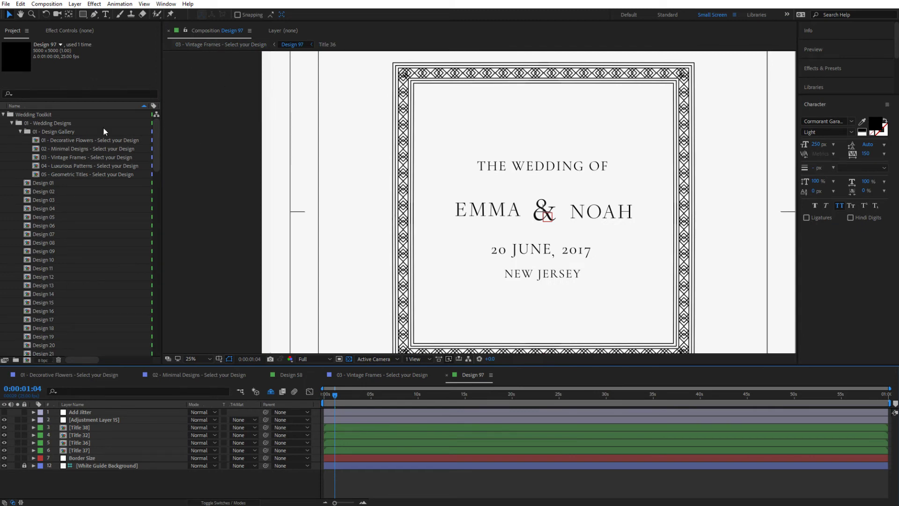
left_click(449, 375)
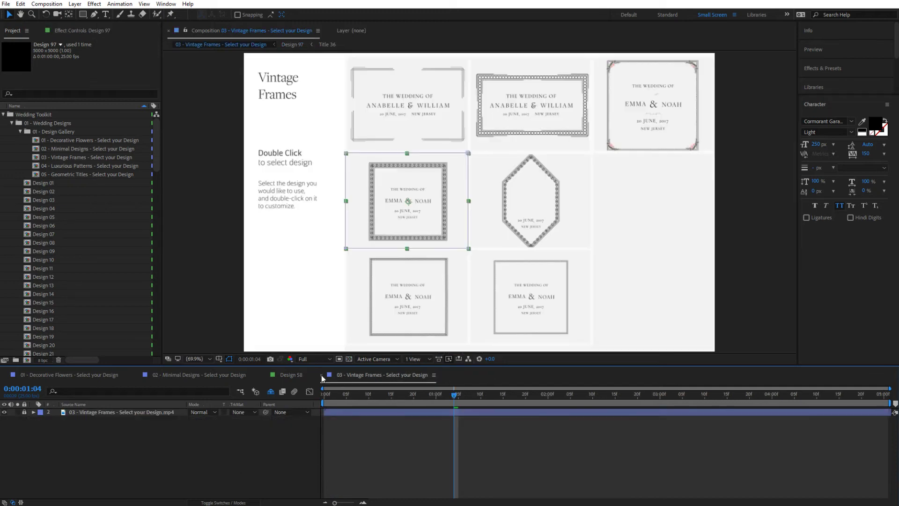
left_click(323, 375)
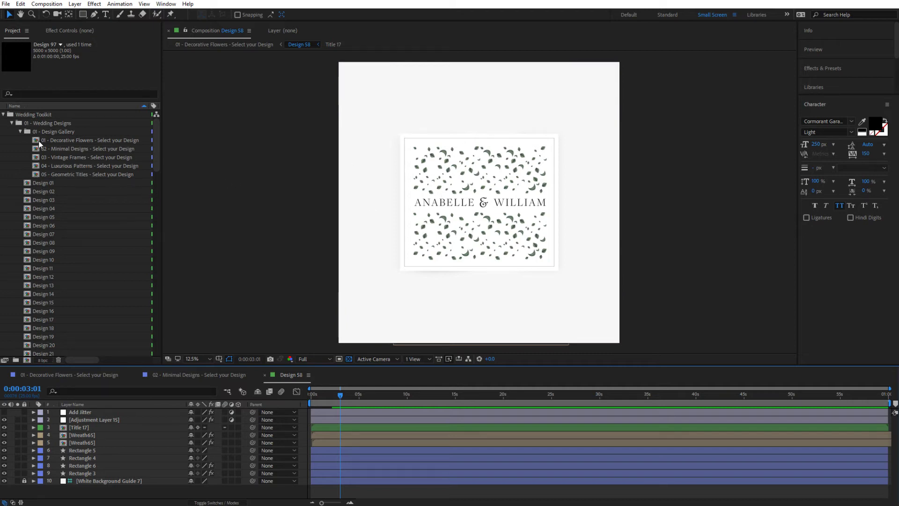
- Collapse the Design Gallery folder and duplicate the Design 58 composition in the project
left_click(20, 132)
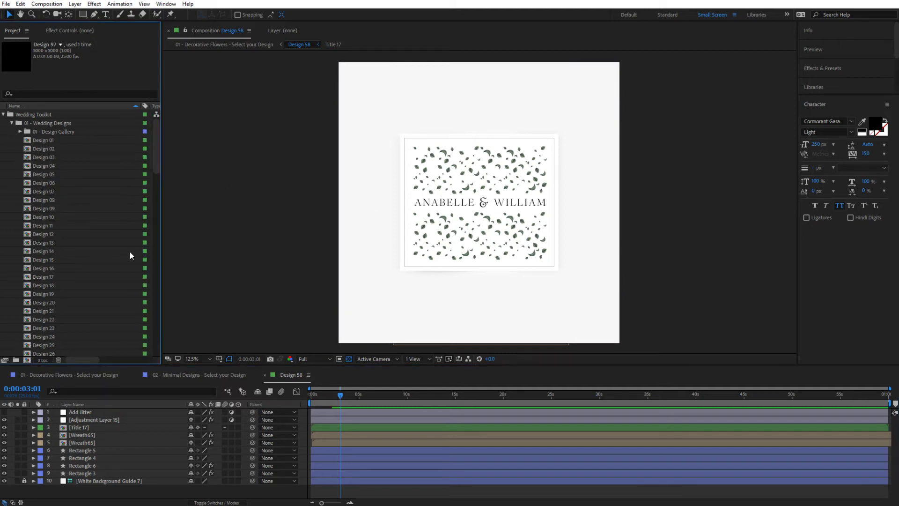
scroll(113, 257, "down", 5)
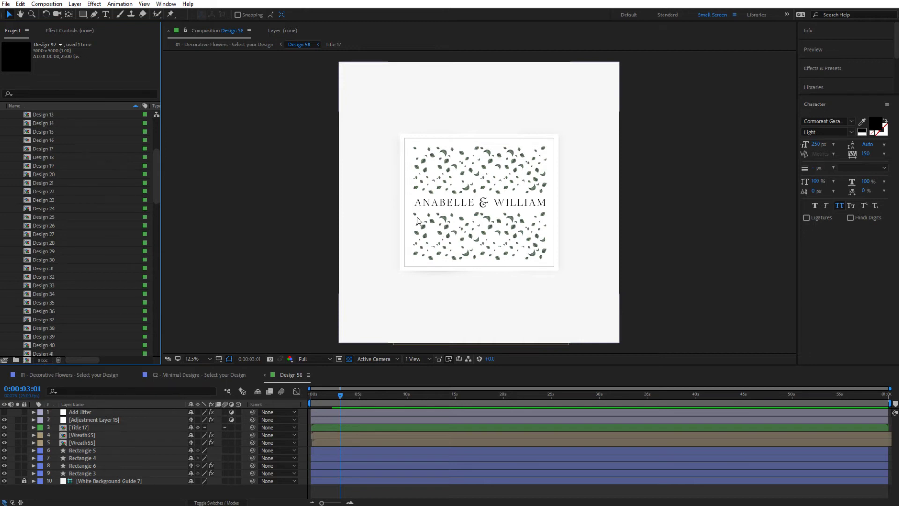
scroll(43, 272, "down", 5)
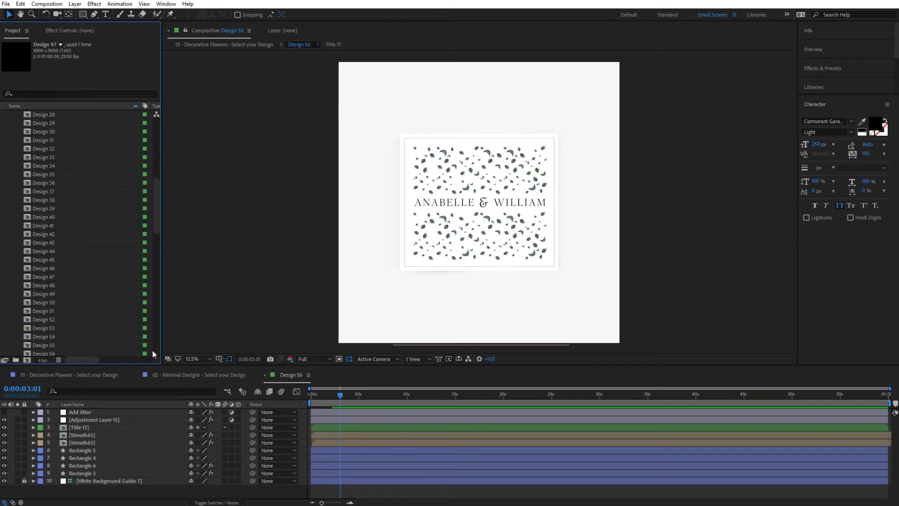
scroll(56, 314, "down", 2)
left_click(49, 319)
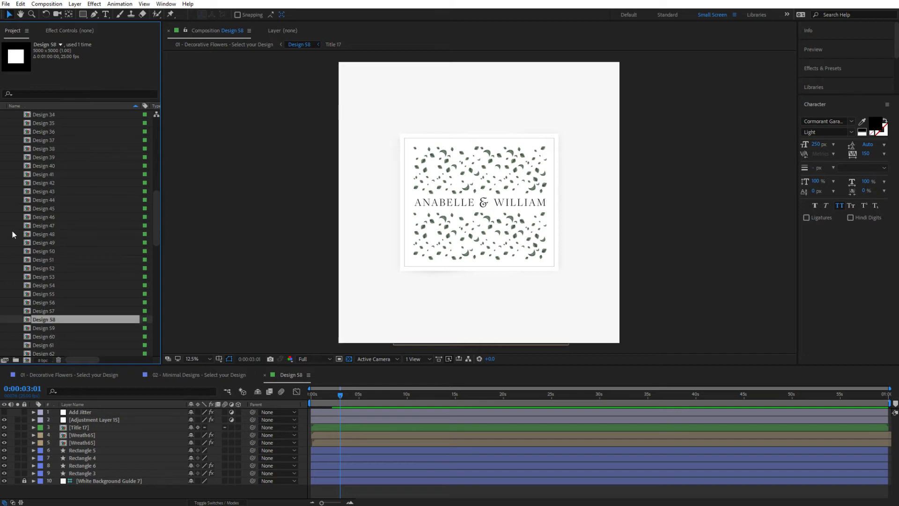
left_click(21, 4)
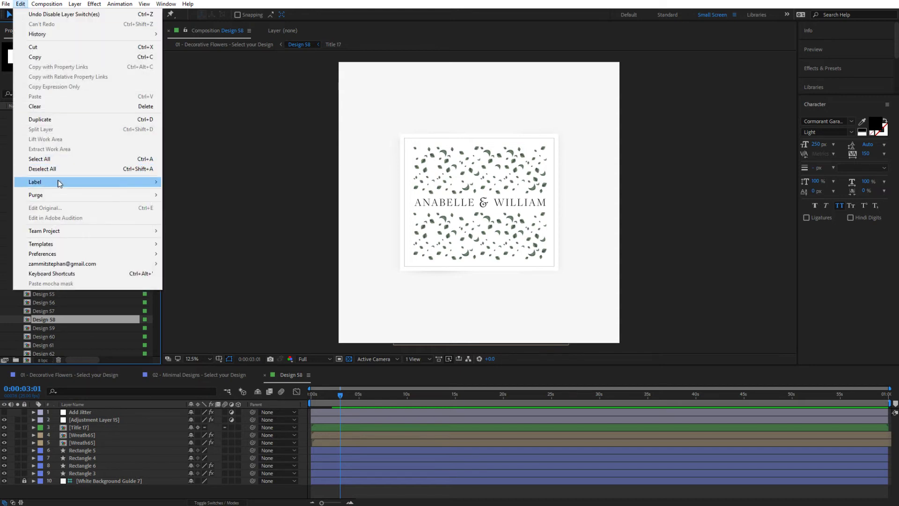
left_click(41, 122)
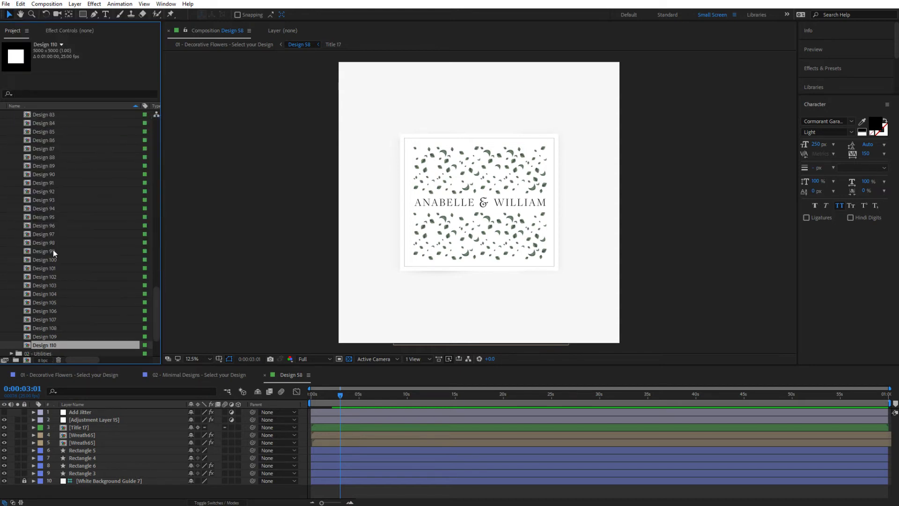
- Open the duplicated composition Design 110 and close the original Design 58
scroll(53, 249, "down", 3)
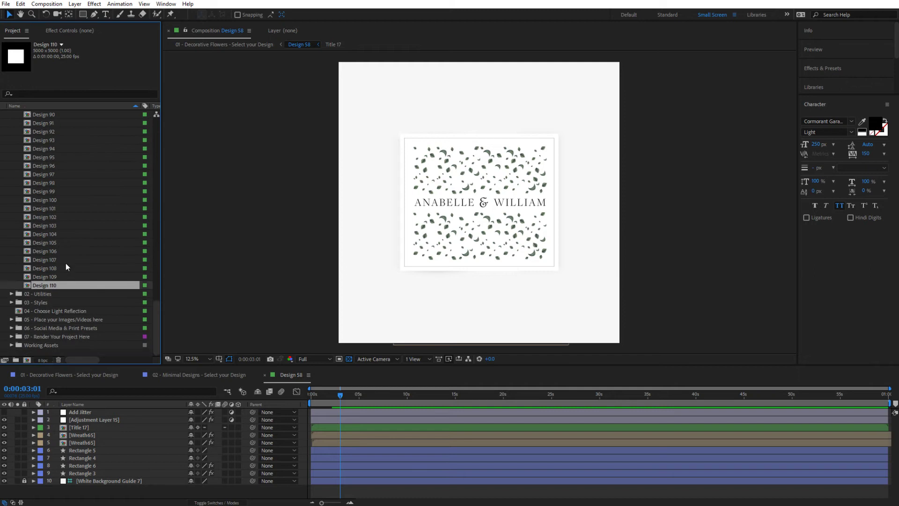
double_click(41, 286)
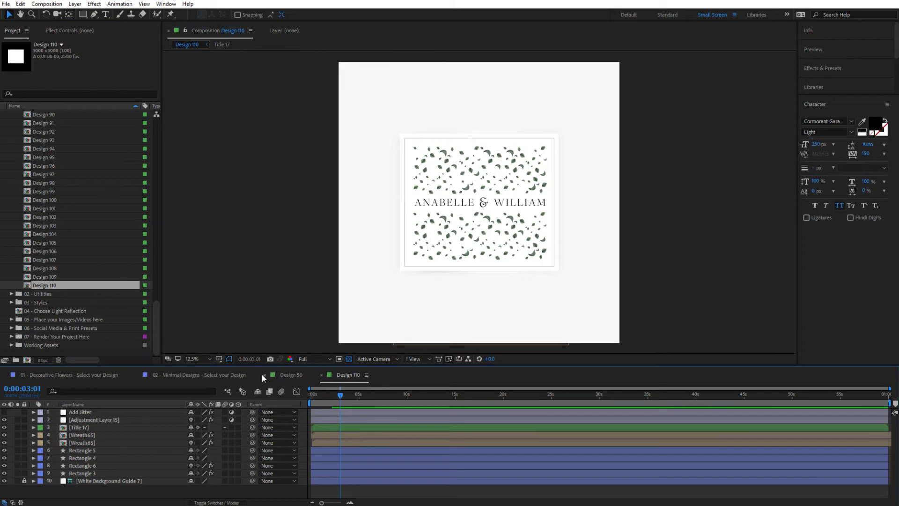
left_click(264, 375)
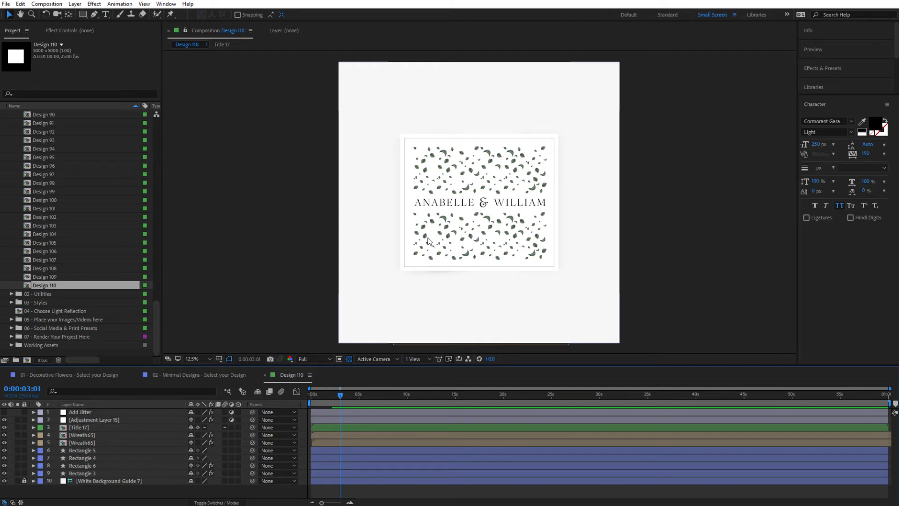
- Delete both Wreath65 leaf-pattern layers from the Design 110 composition
left_click(35, 295)
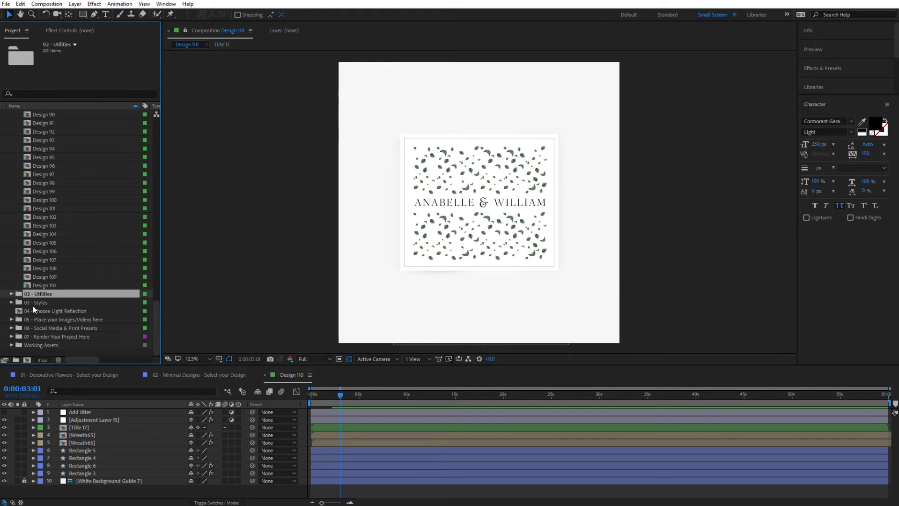
left_click(294, 375)
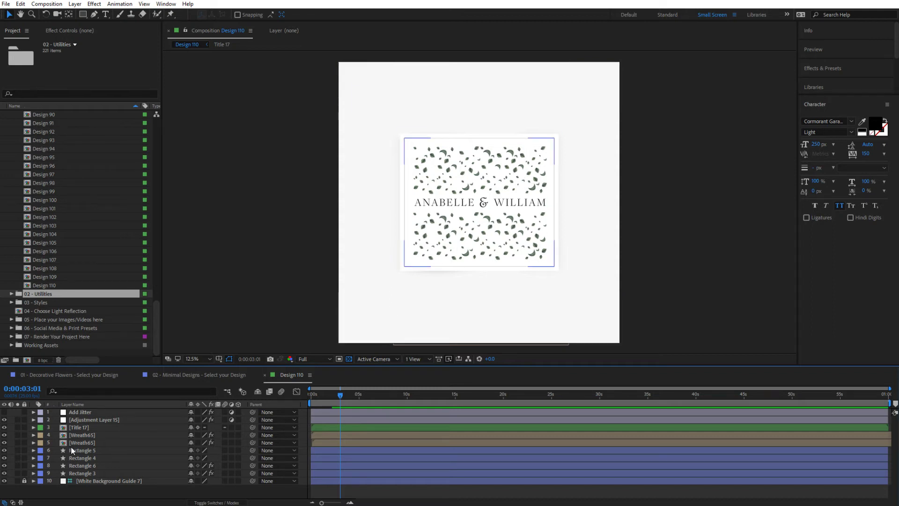
left_click(77, 427)
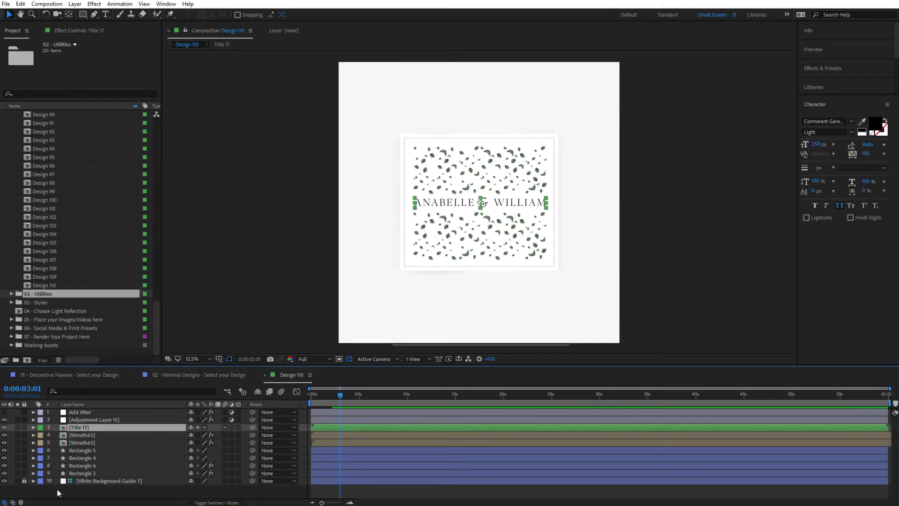
left_click(85, 445)
key("Delete")
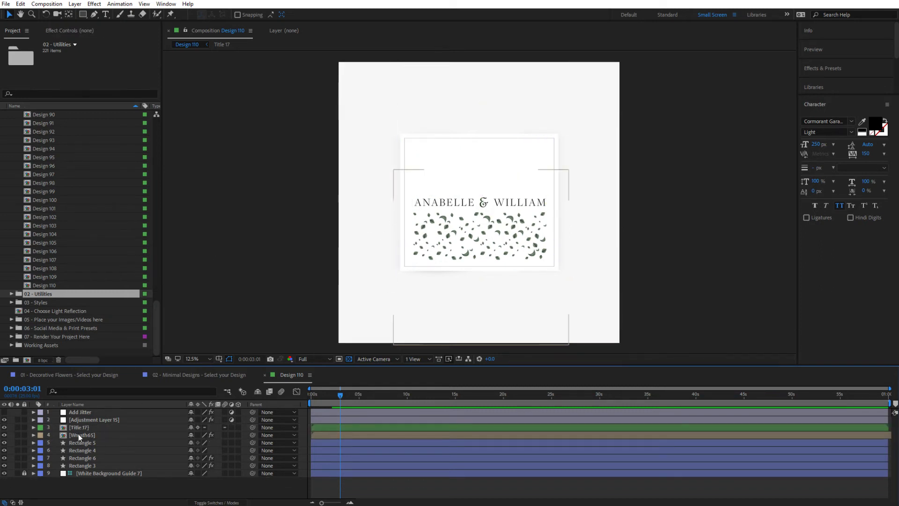
left_click(77, 434)
key("Delete")
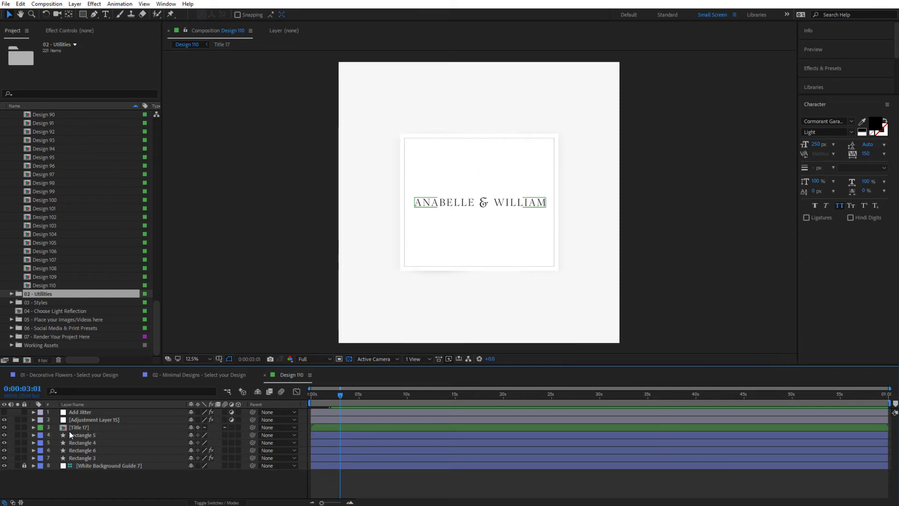
- Hide the Rectangle 5 layer in Design 110 and show it again to check its effect
left_click(73, 429)
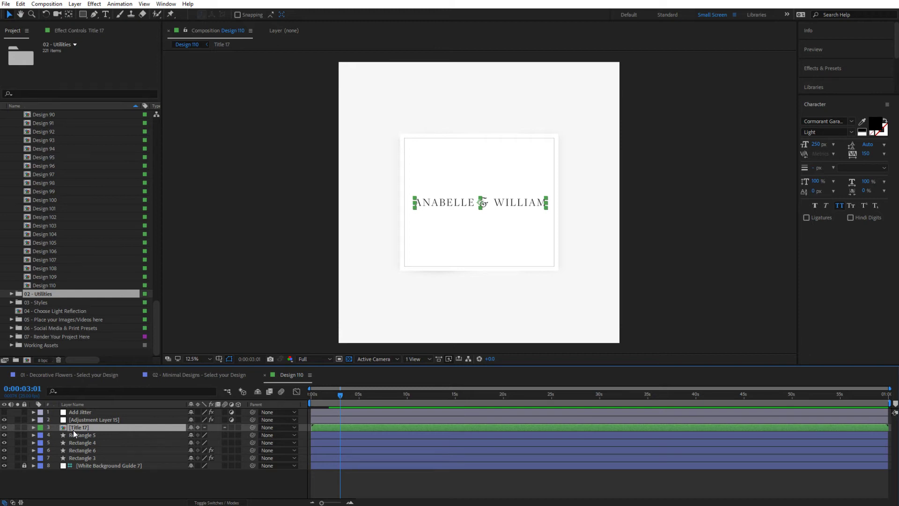
left_click(65, 485)
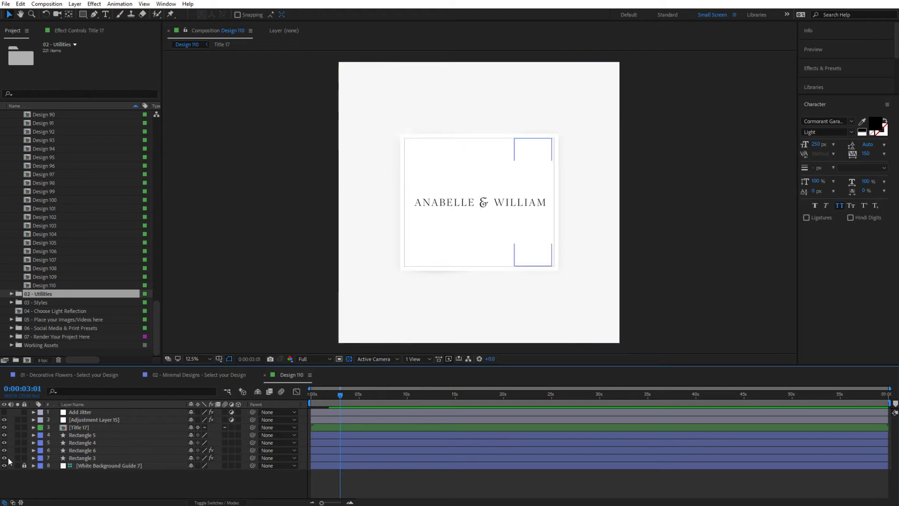
left_click(4, 435)
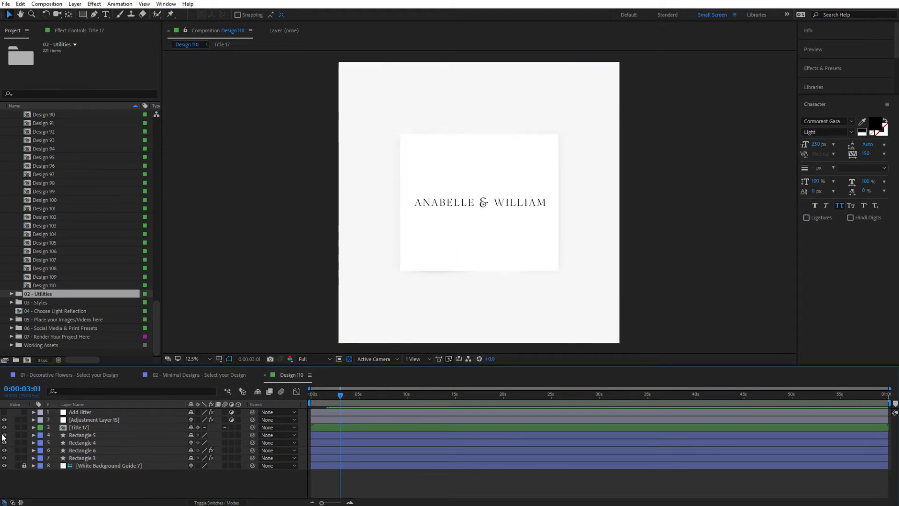
left_click(4, 435)
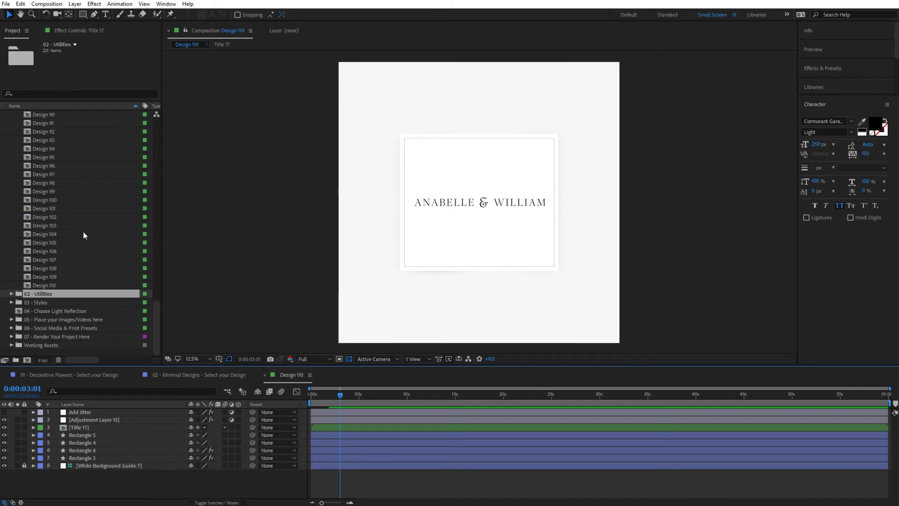
- Collapse the 01 - Wedding Designs folder and expand the 02 - Utilities folder in the project
scroll(83, 231, "up", 20)
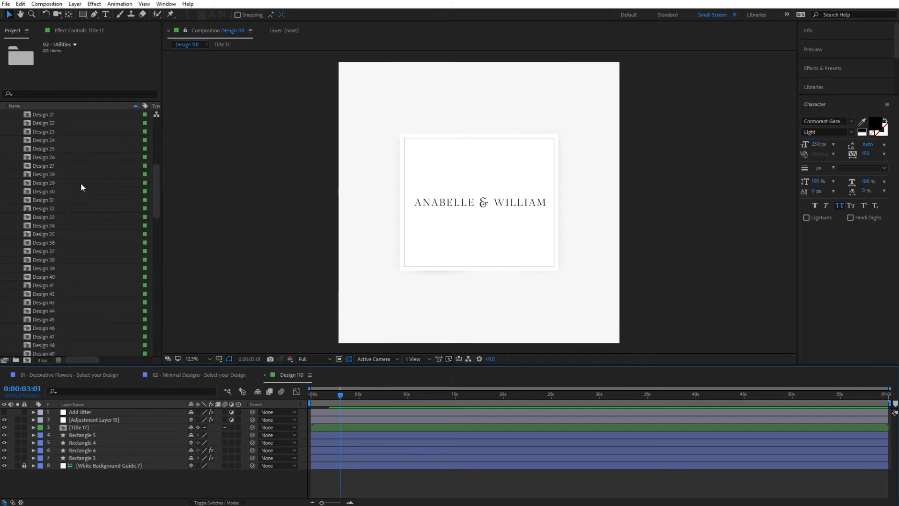
scroll(81, 187, "up", 6)
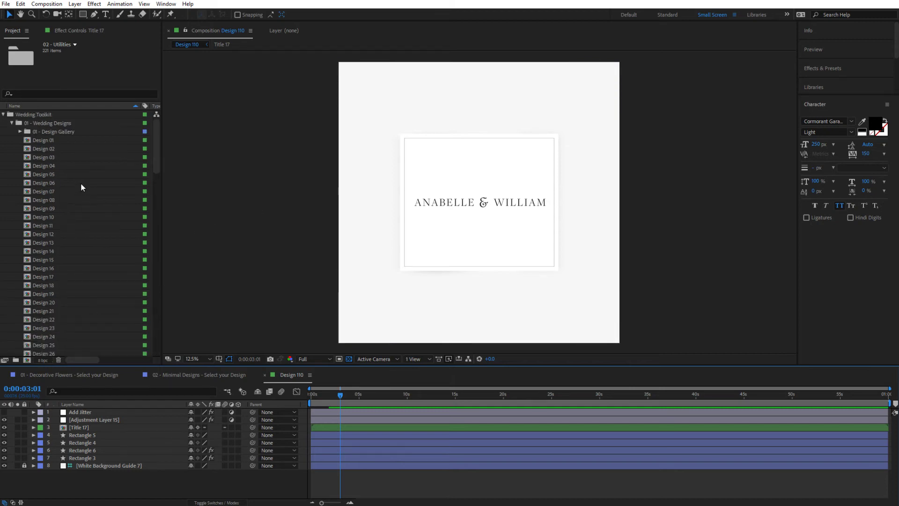
left_click(12, 123)
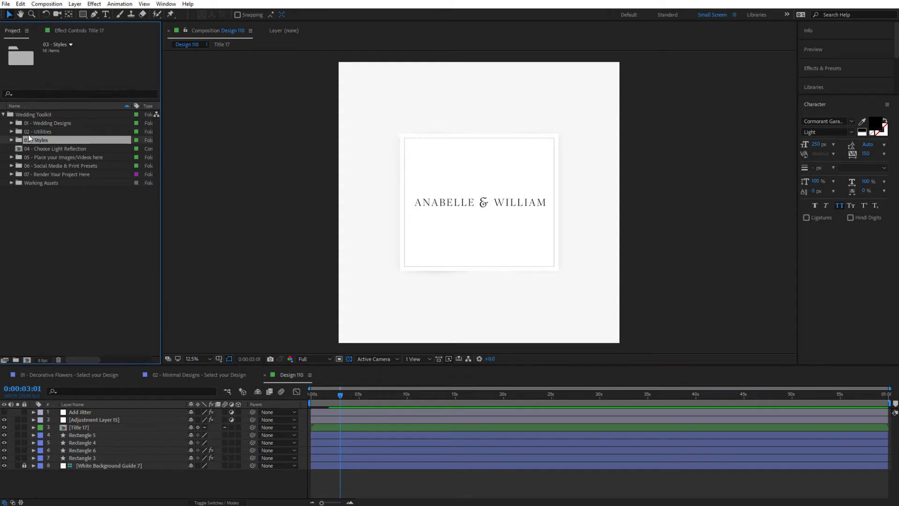
left_click(12, 131)
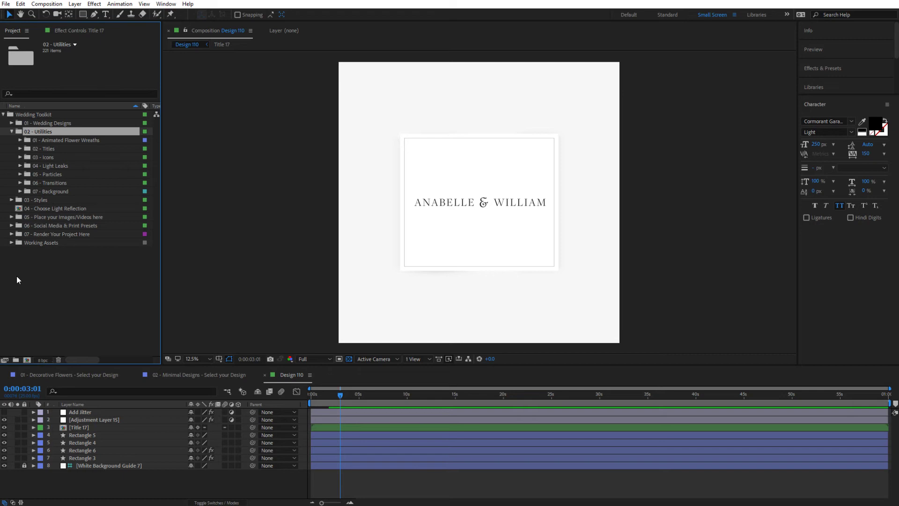
- Expand the 01 - Animated Flower Wreaths folder and its 01 - Animated Flowers Galleries subfolder in the project
left_click(44, 138)
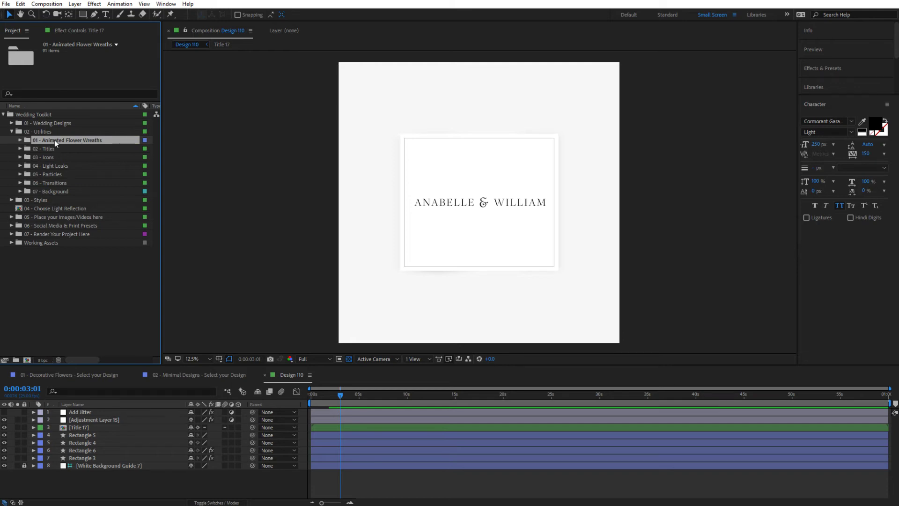
left_click(46, 149)
left_click(52, 157)
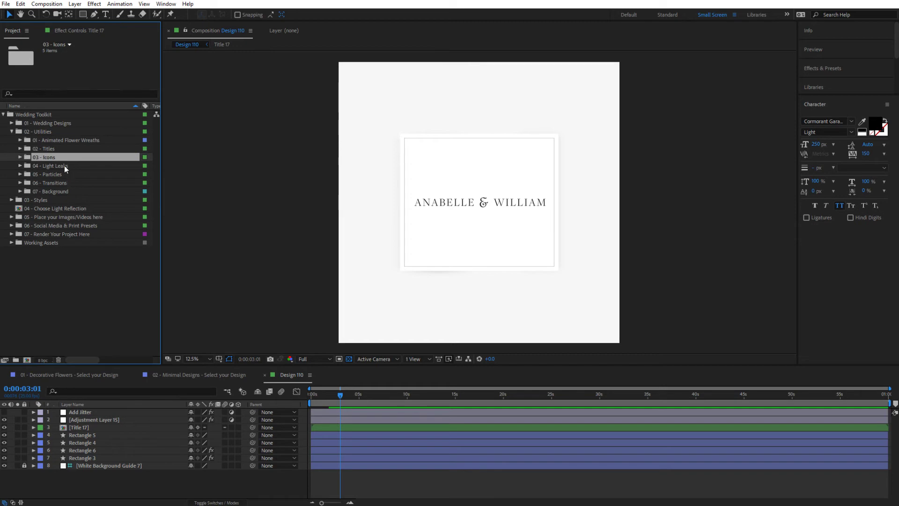
left_click(54, 139)
left_click(20, 140)
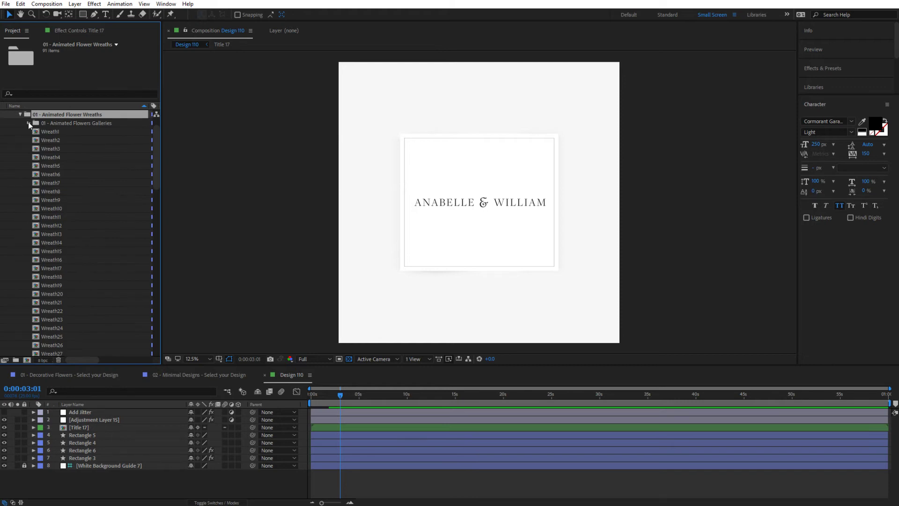
left_click(66, 122)
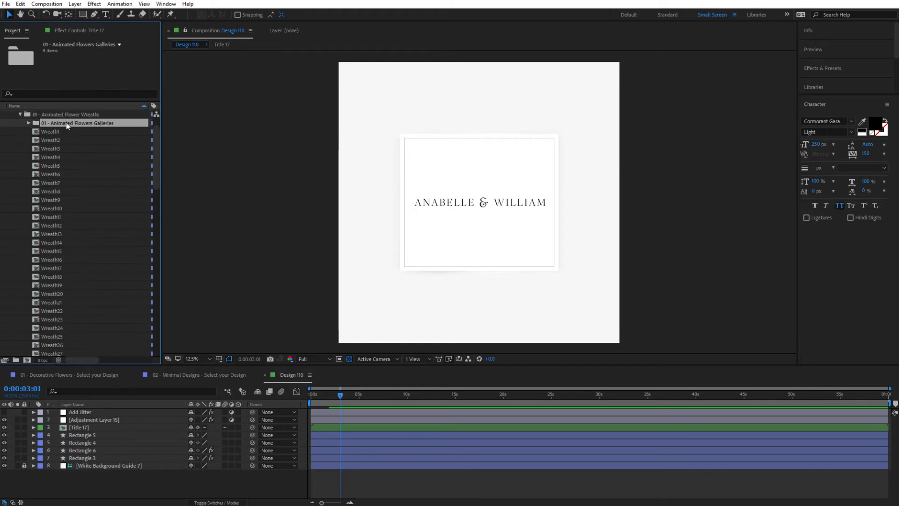
left_click(28, 122)
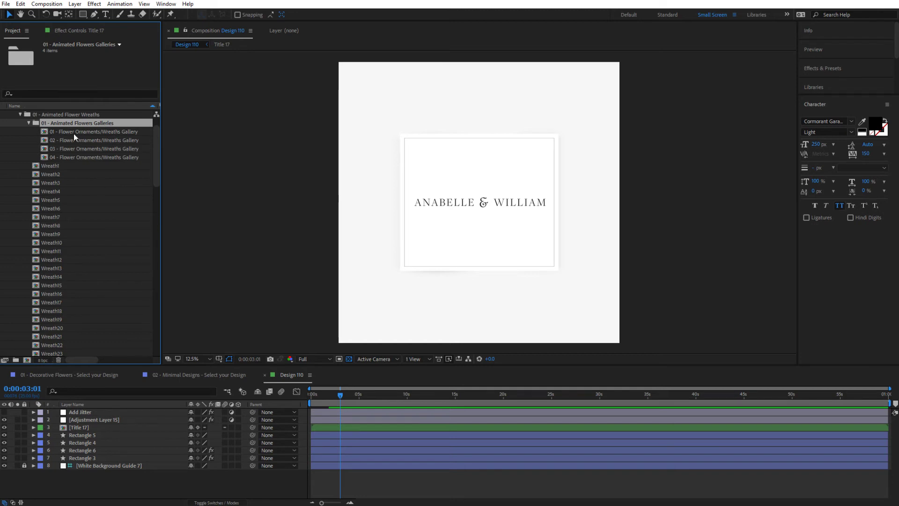
- Look through Flower Ornaments/Wreaths Galleries 01 to 03 and select the scattered-leaf ornament in gallery 03 to identify its name
double_click(74, 133)
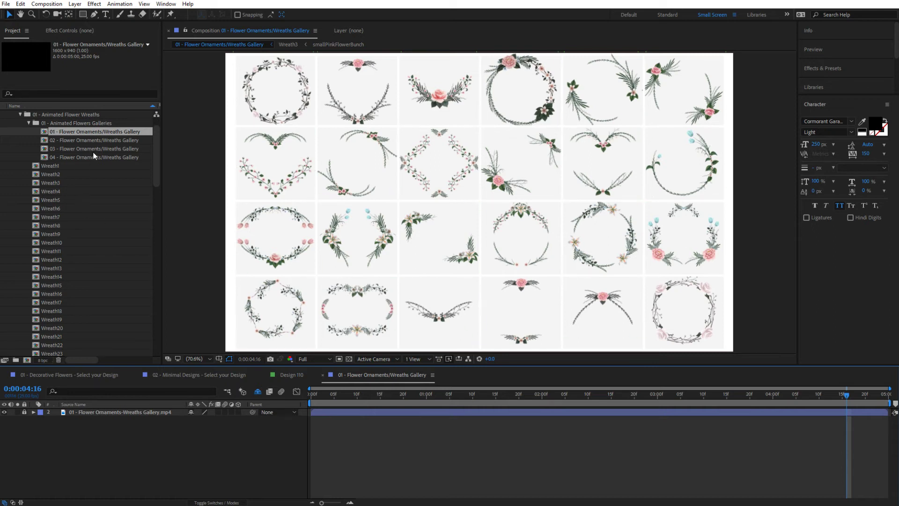
double_click(69, 141)
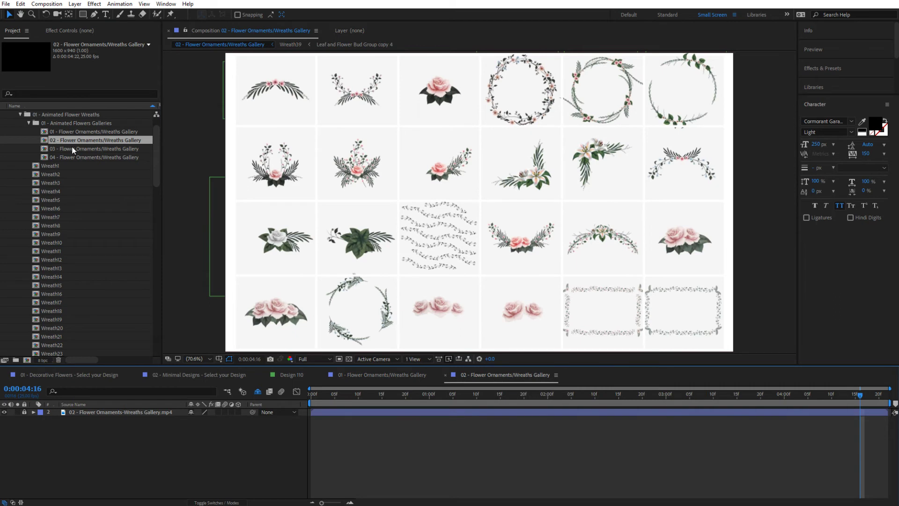
double_click(69, 148)
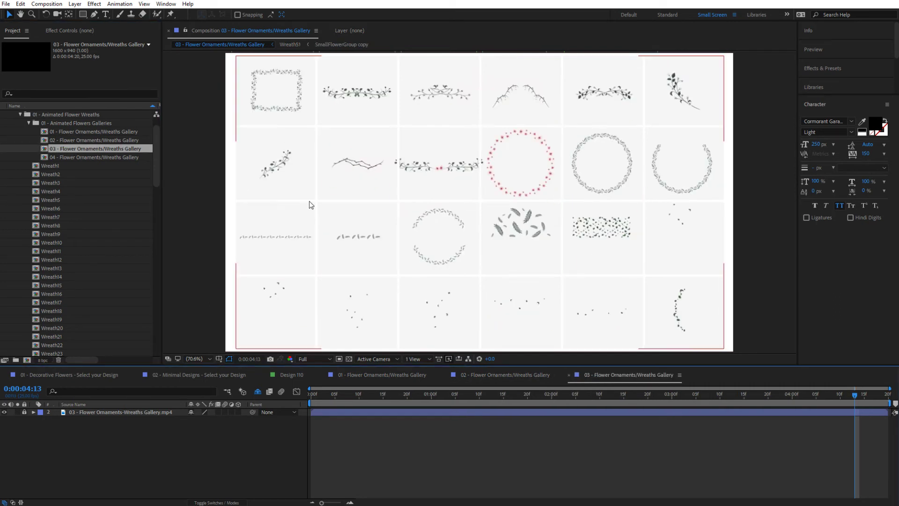
left_click(529, 234)
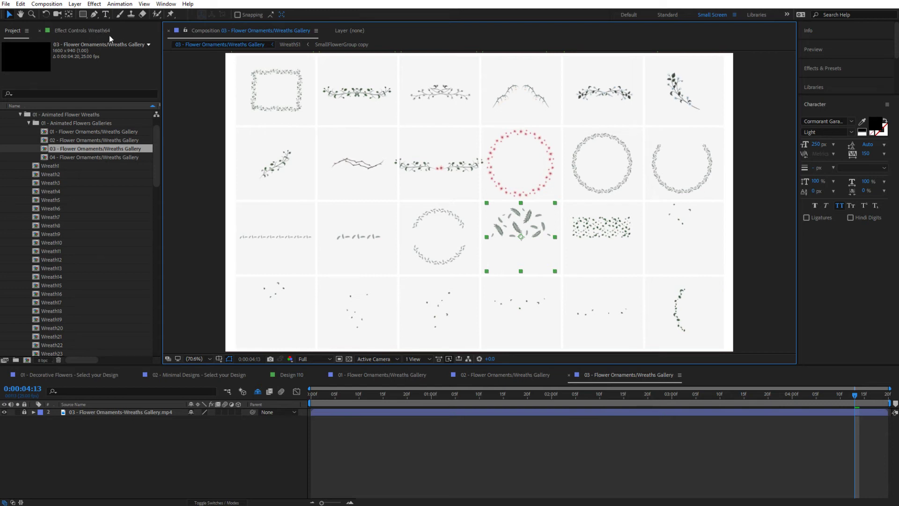
- Add the Wreath64 composition to Design 110, placing it directly above the Title 17 layer
left_click(286, 375)
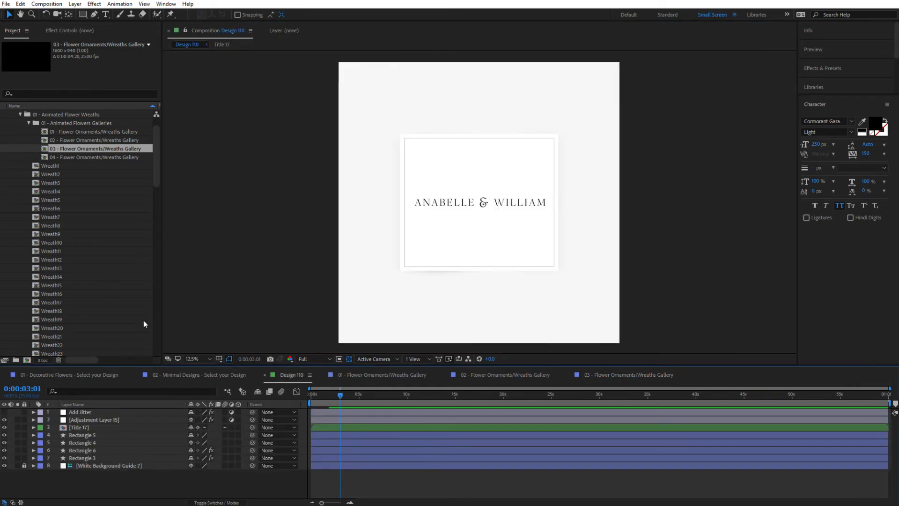
scroll(105, 257, "down", 10)
scroll(95, 268, "down", 6)
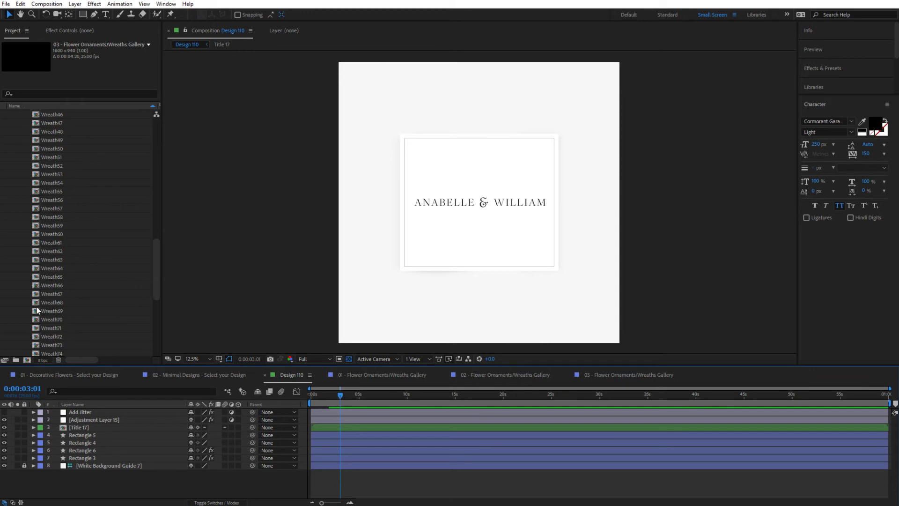
left_click(53, 268)
left_click_drag(54, 271, 117, 427)
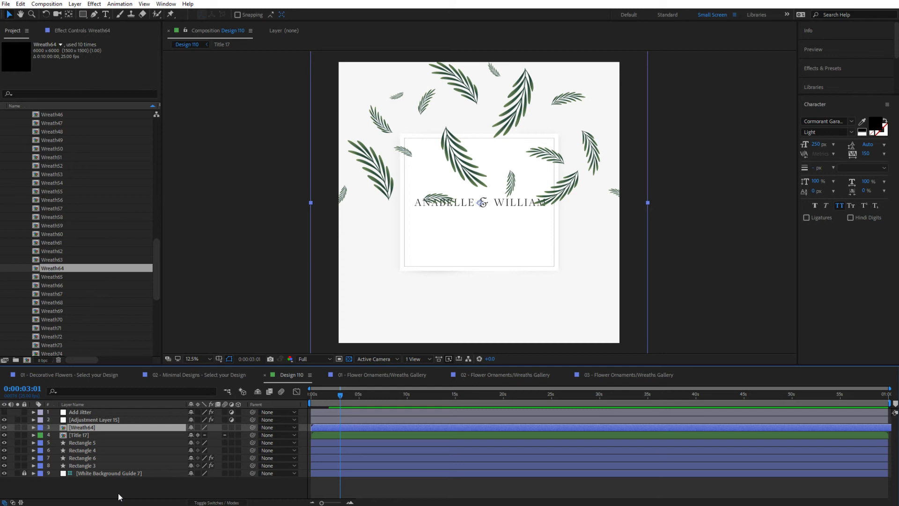
- Move the Wreath64 leaves up so they sit above the title text and set the layer's scale to 35%
key("s")
left_click_drag(207, 434, 170, 426)
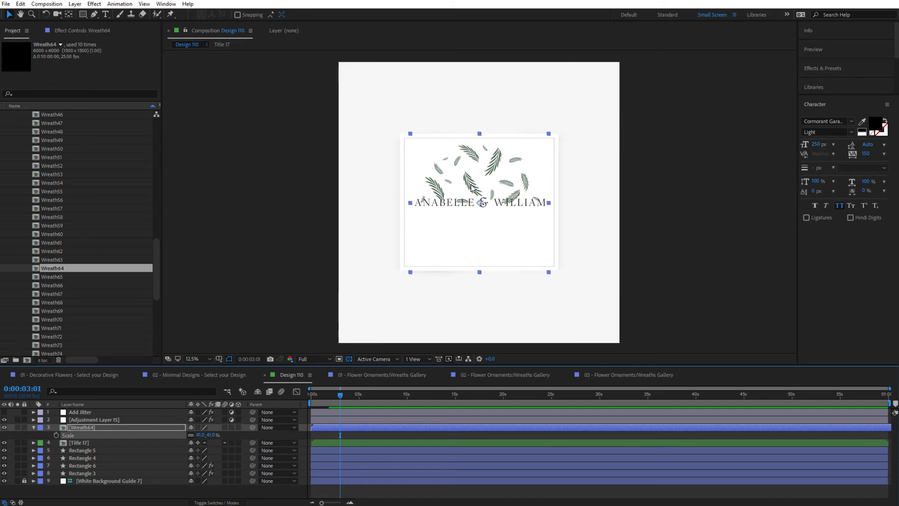
left_click_drag(471, 186, 474, 175)
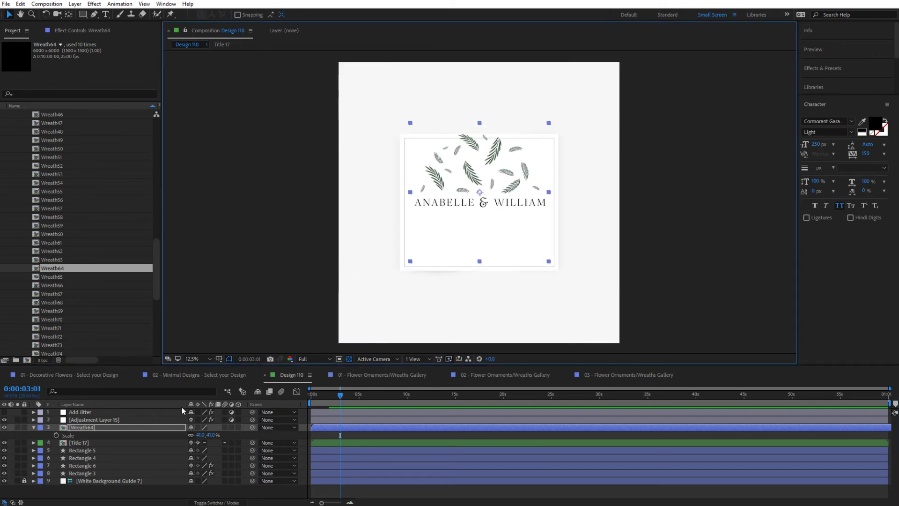
left_click(201, 435)
type("35")
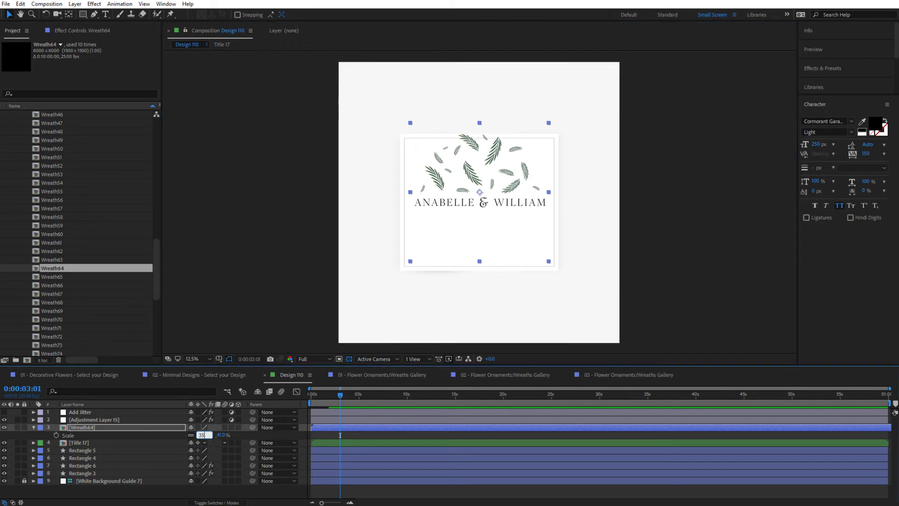
key("Return")
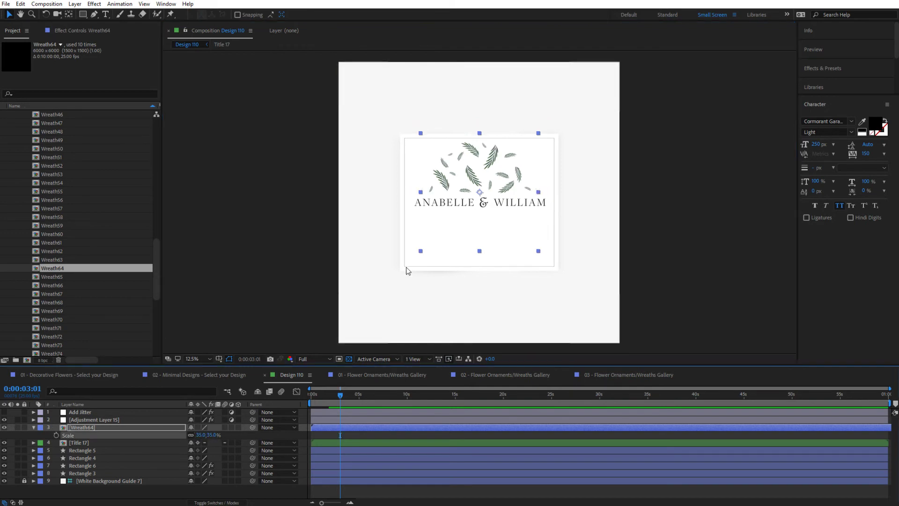
- Duplicate the Wreath64 layer, rotate the copy by 180° and move it down below the title text
left_click(89, 420)
left_click(86, 427)
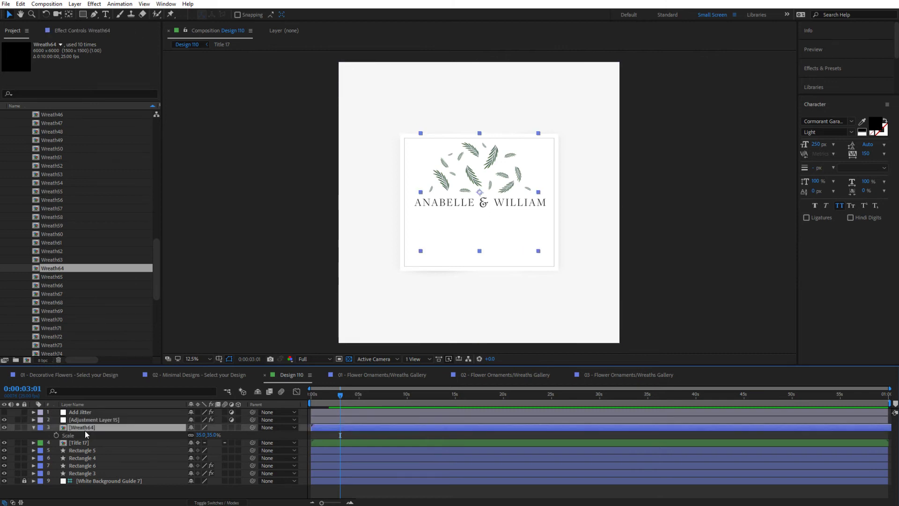
key("ctrl+d")
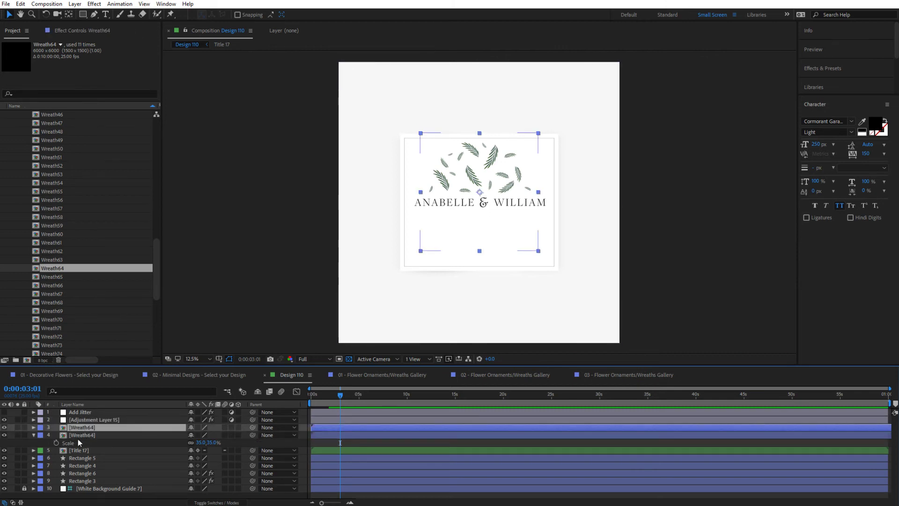
key("r")
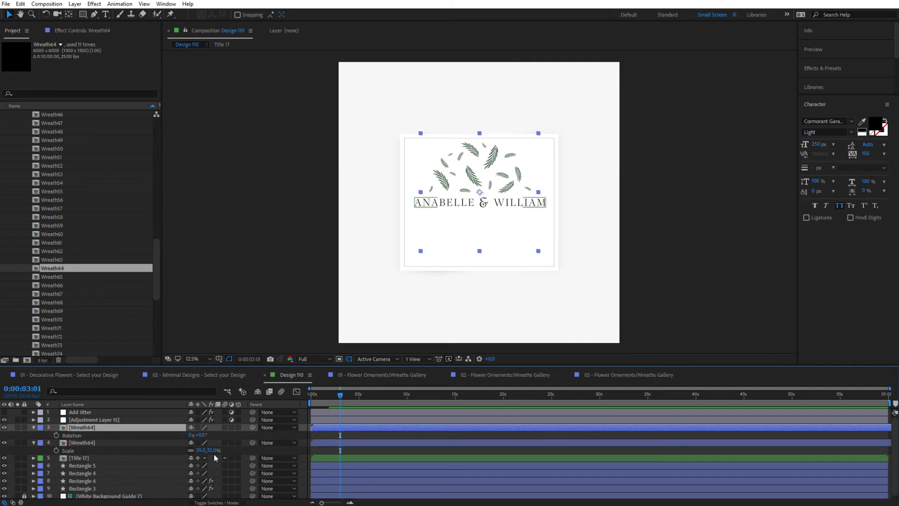
left_click(202, 435)
key("Return")
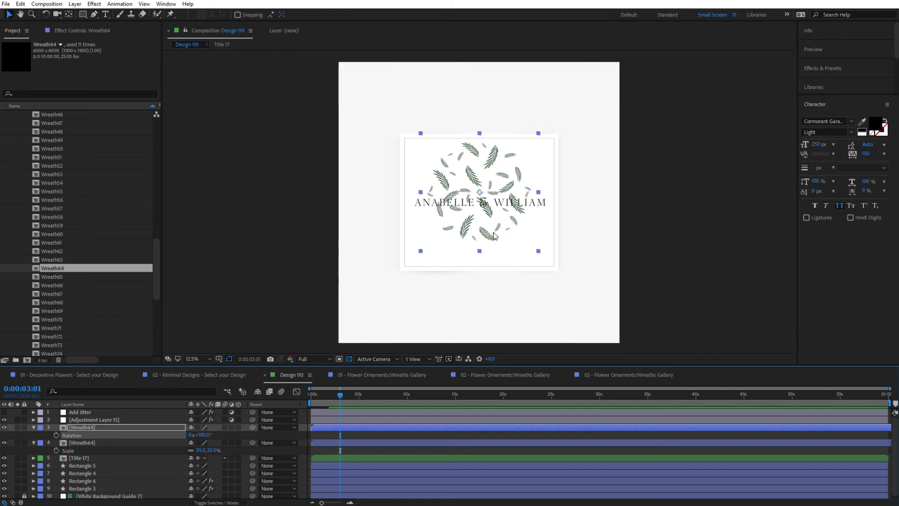
left_click_drag(490, 236, 485, 257)
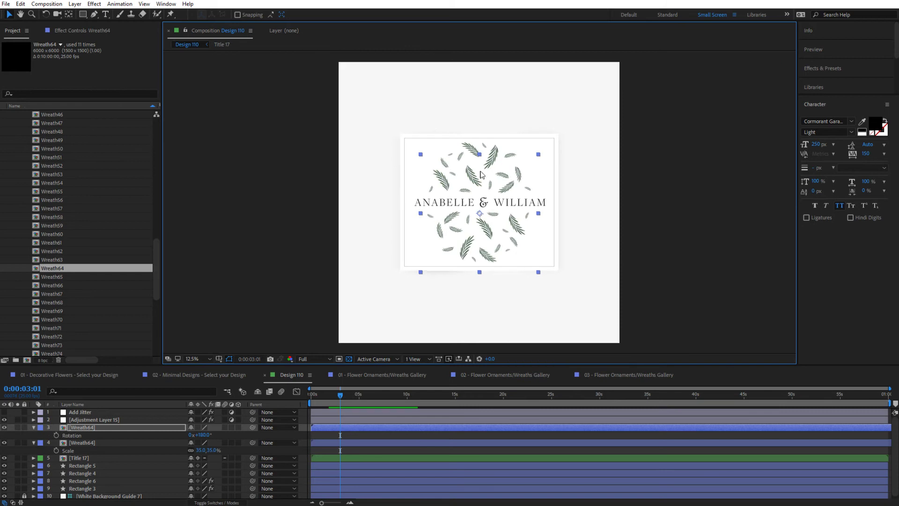
- Deselect the copy and collapse the open Scale and Rotation properties of both Wreath64 layers
left_click(274, 449)
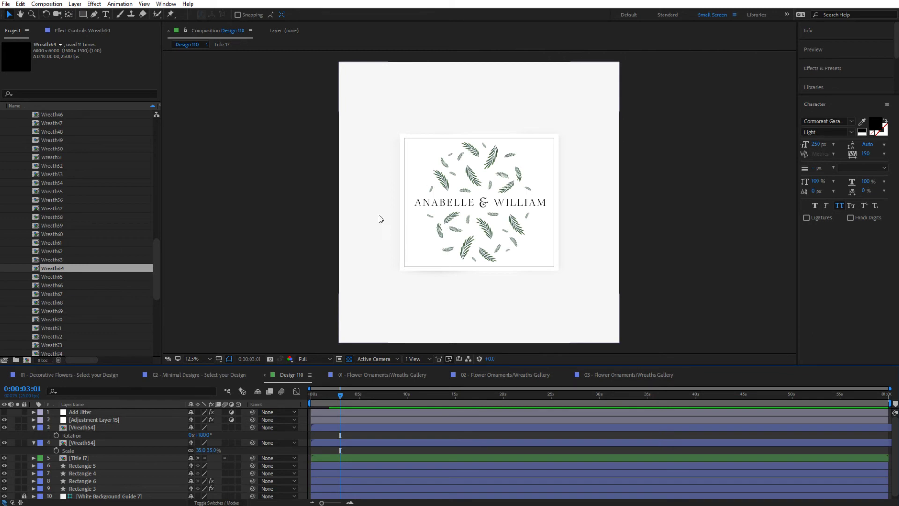
left_click(35, 440)
left_click(34, 442)
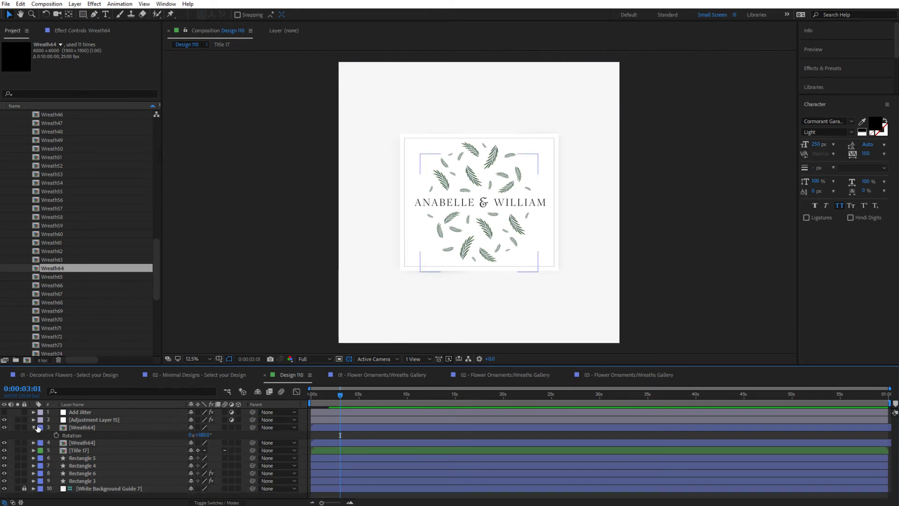
left_click(35, 426)
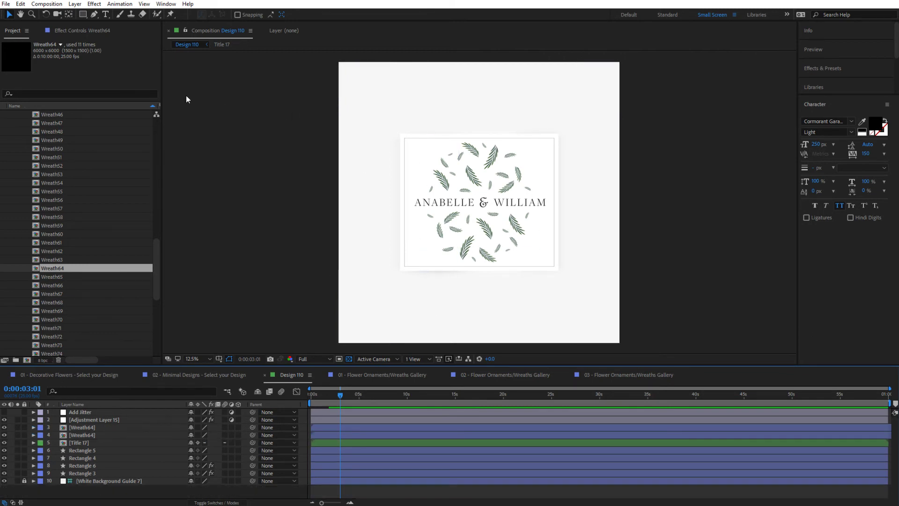
- Look through Flower Ornaments/Wreaths Galleries 01 and 02 and select the two-rose ornament with leaves in gallery 02 to identify it
scroll(56, 157, "up", 10)
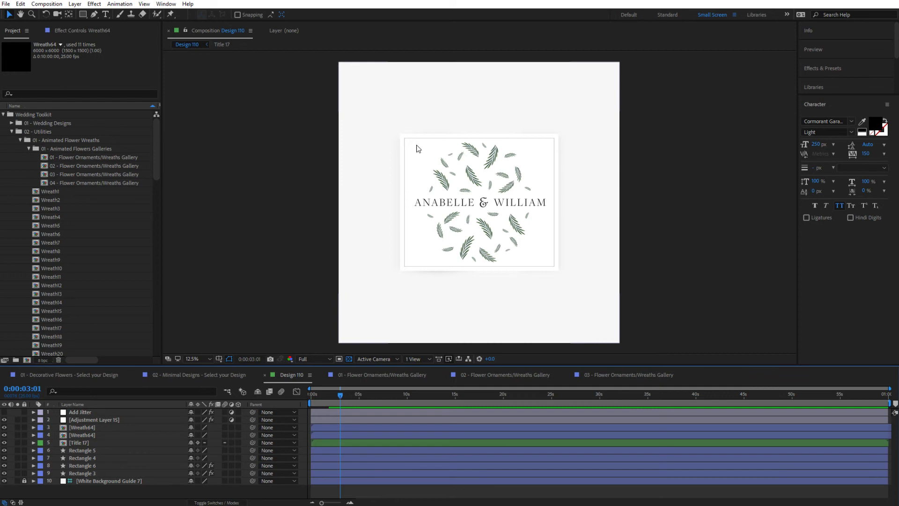
double_click(67, 157)
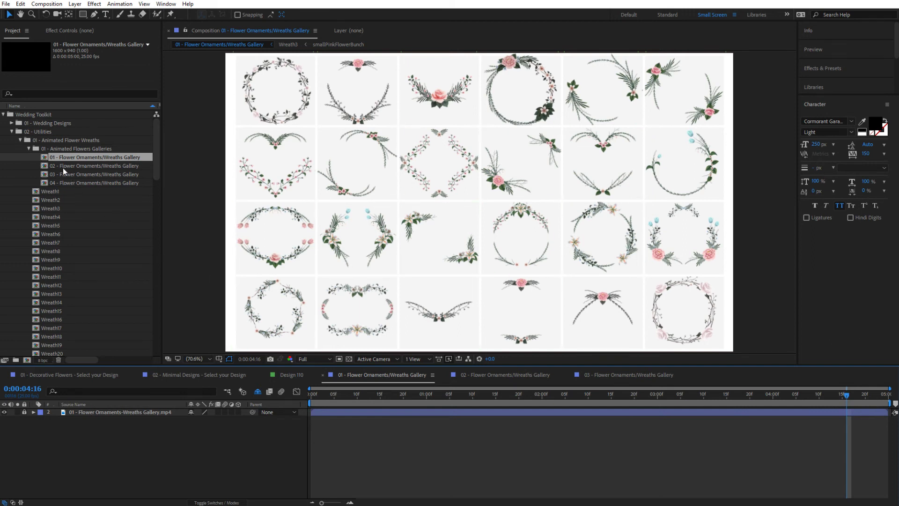
double_click(63, 167)
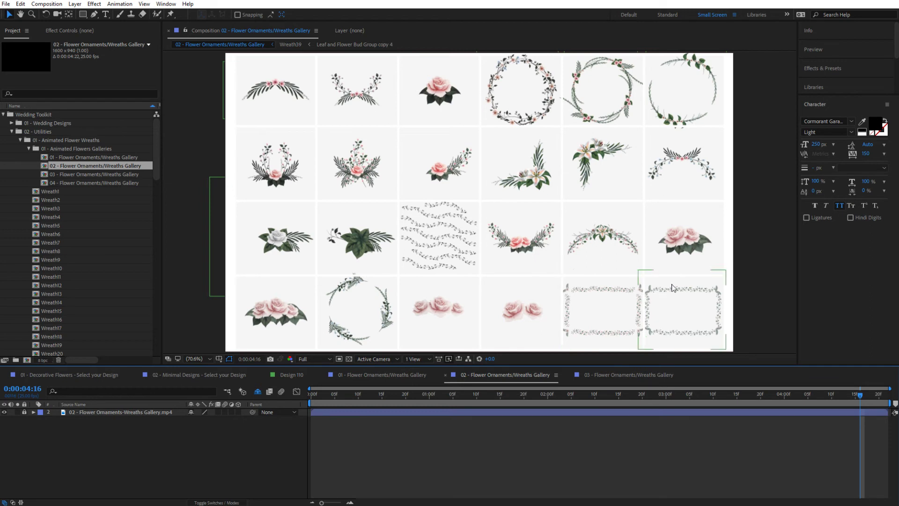
left_click(684, 235)
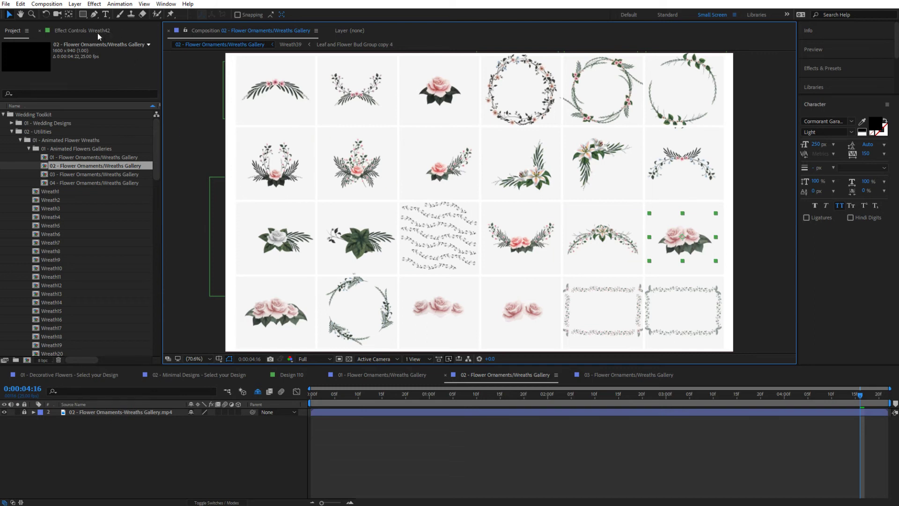
- Add the Wreath42 composition to Design 110, placing it above the two Wreath64 layers
left_click(292, 378)
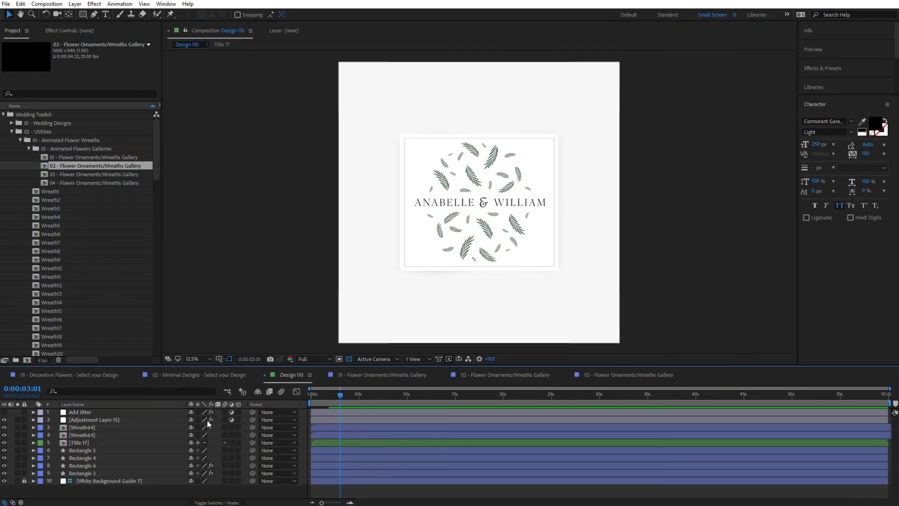
scroll(78, 274, "down", 10)
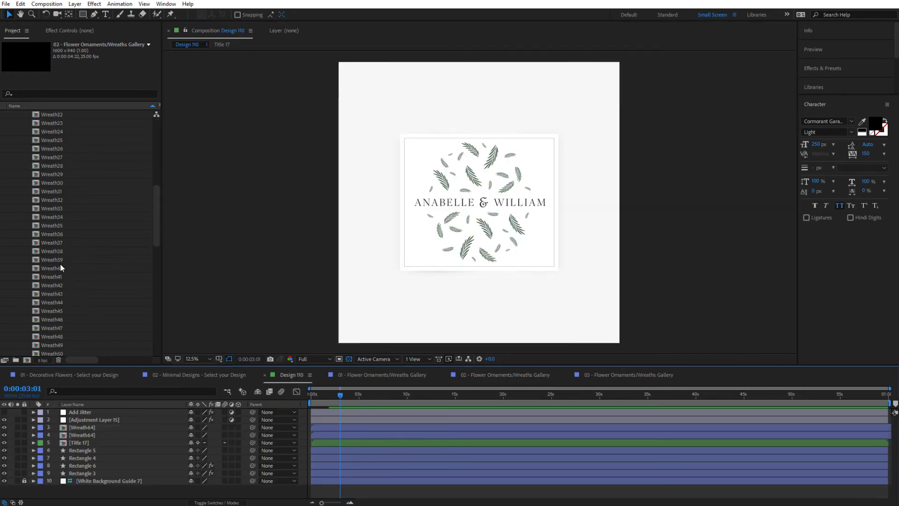
left_click(55, 286)
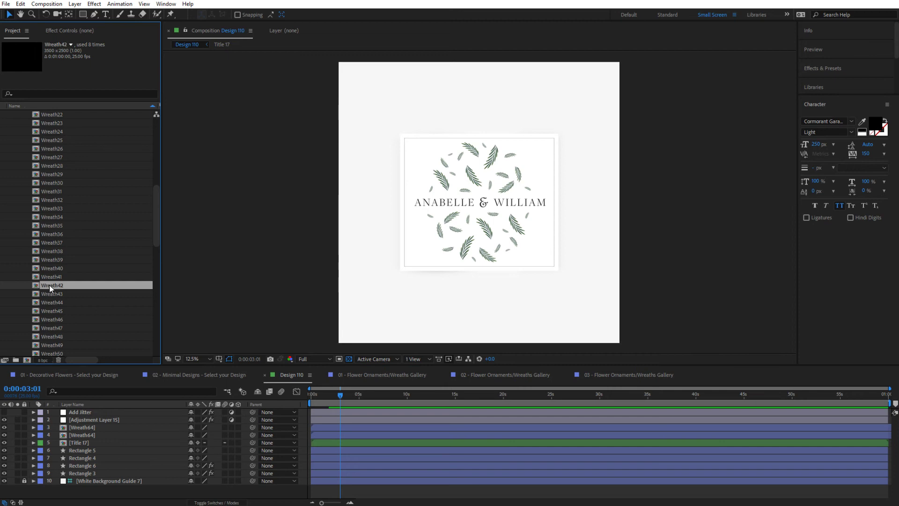
left_click_drag(49, 285, 124, 430)
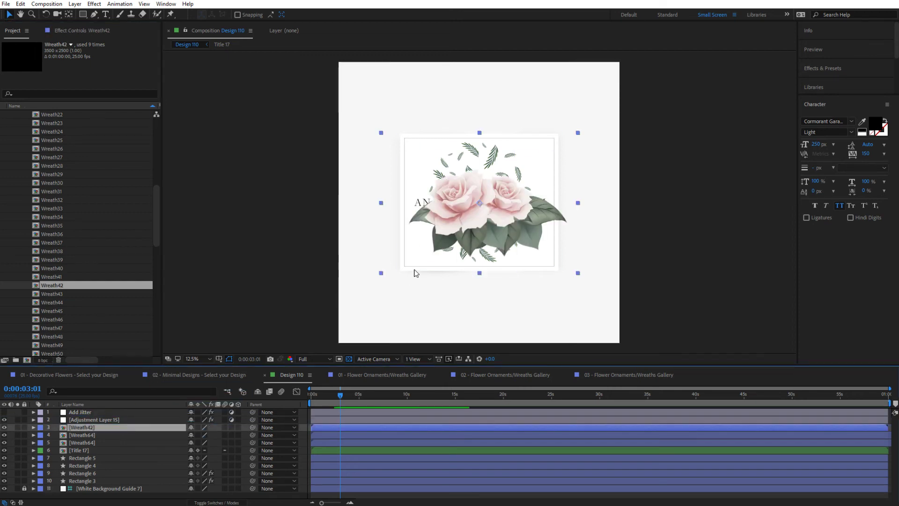
- Examine the Wreath42 roses up close in the Design 110 composition at 50% magnification
scroll(414, 270, "up", 1)
scroll(412, 272, "down", 1)
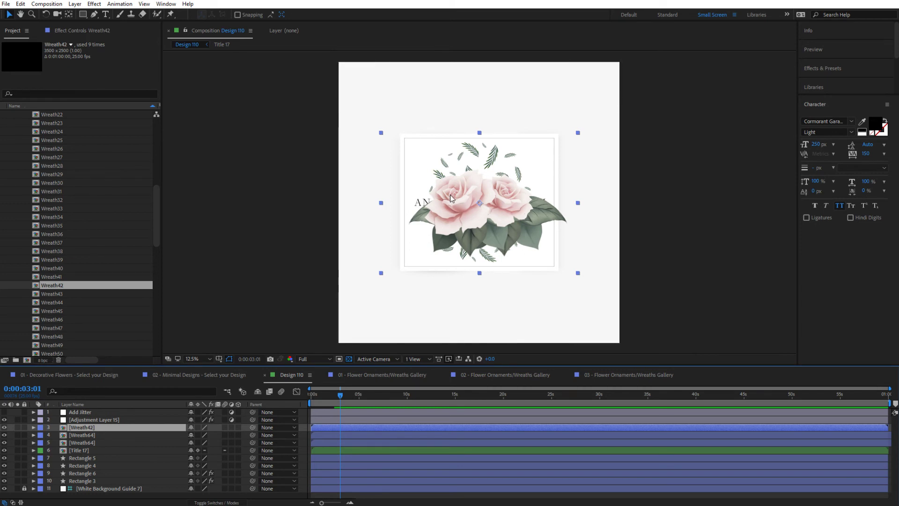
left_click(451, 230)
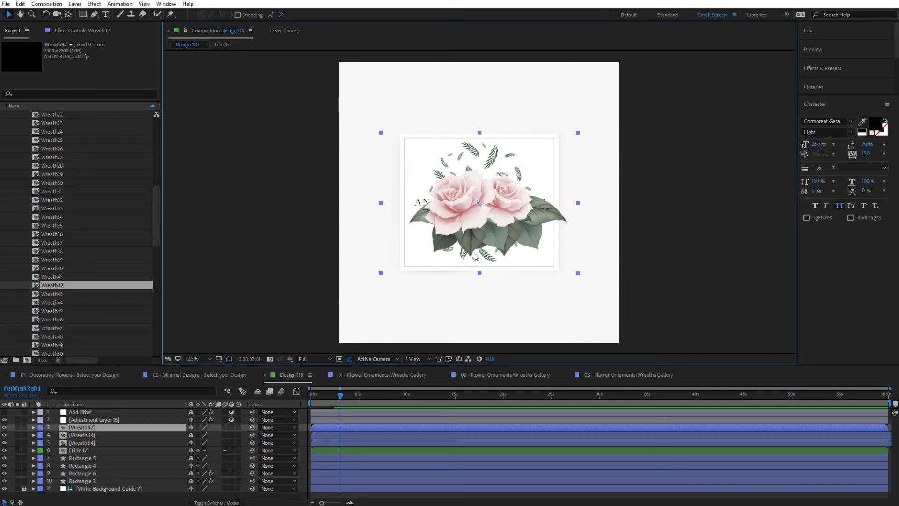
scroll(508, 225, "up", 2)
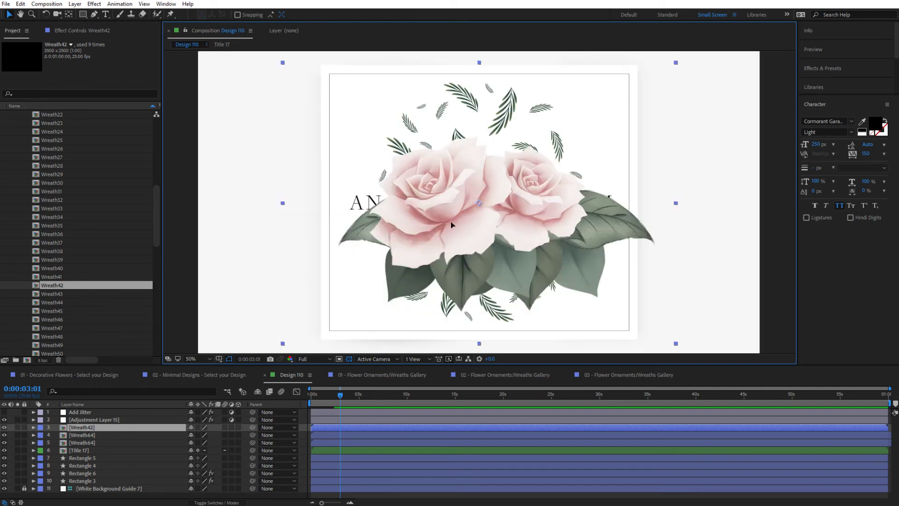
- Scale the Wreath42 layer down to about 41% and move it to the lower-right corner of the white card
scroll(451, 221, "up", 2)
scroll(477, 253, "down", 4)
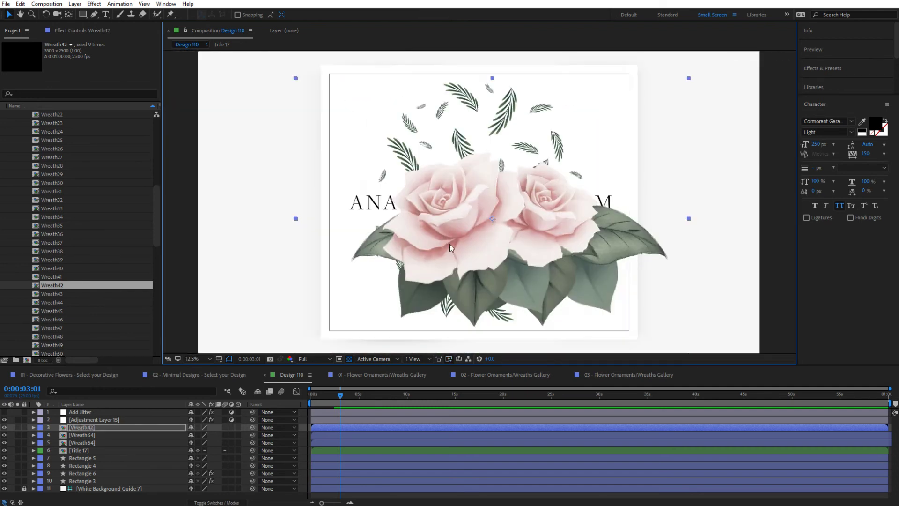
left_click_drag(492, 246, 451, 209)
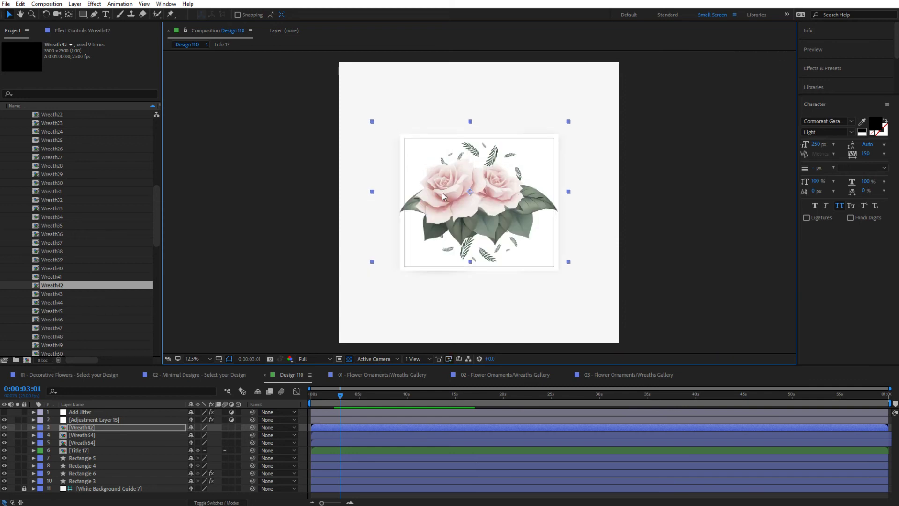
left_click_drag(442, 189, 459, 216)
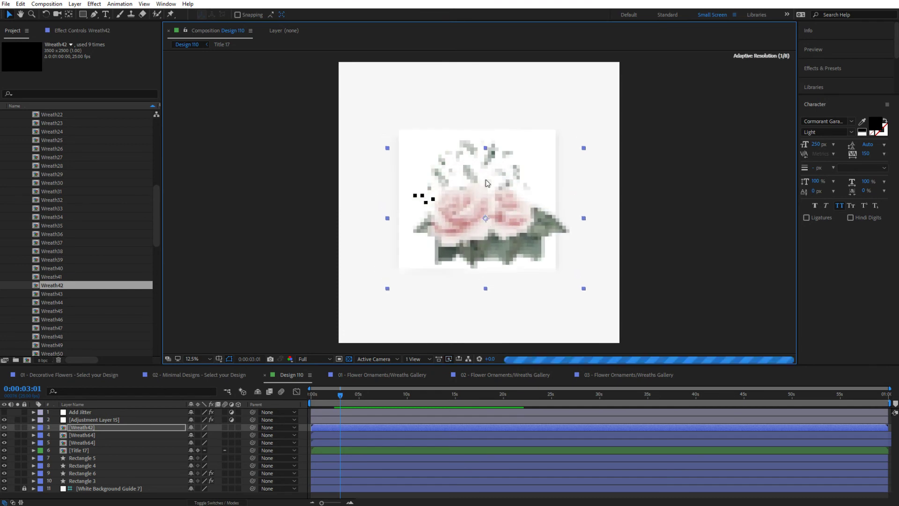
key("s")
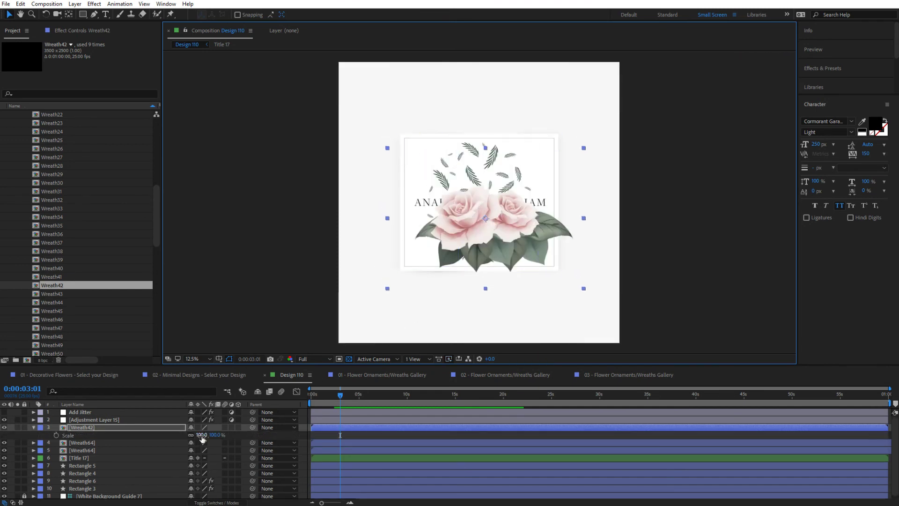
left_click_drag(202, 435, 170, 432)
left_click_drag(504, 229, 556, 259)
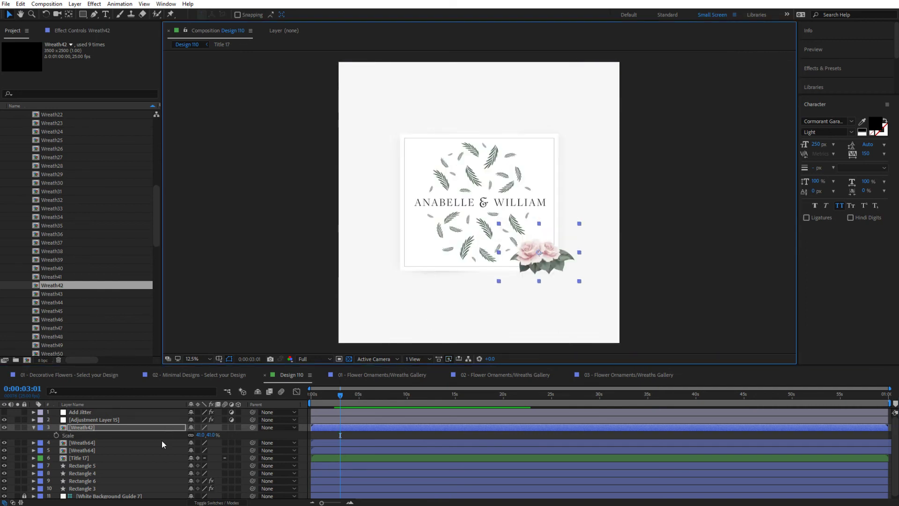
- Set the Wreath42 layer's scale to 20%
left_click(201, 435)
type("0")
key("Return")
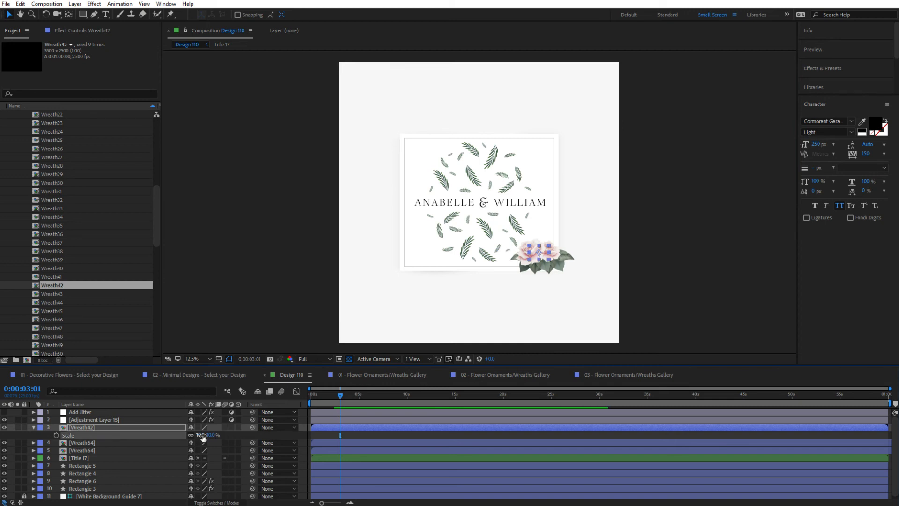
left_click(201, 434)
type("20")
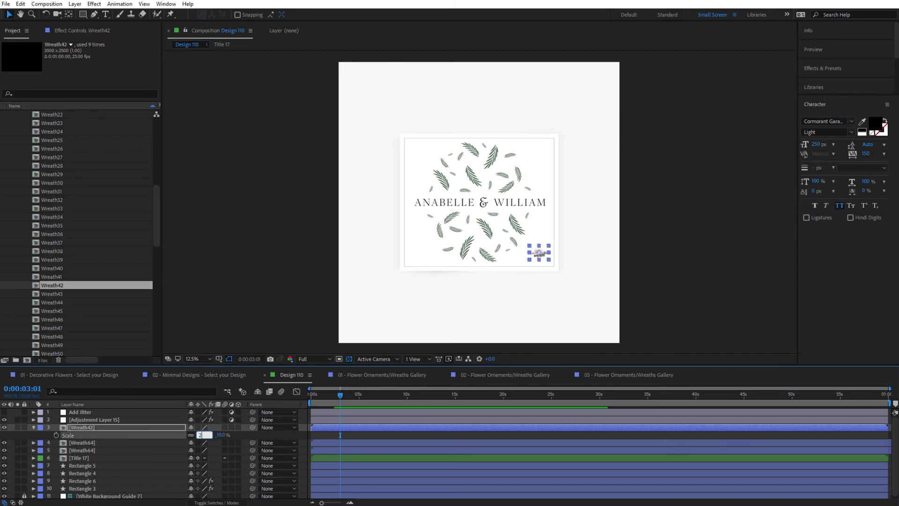
key("Return")
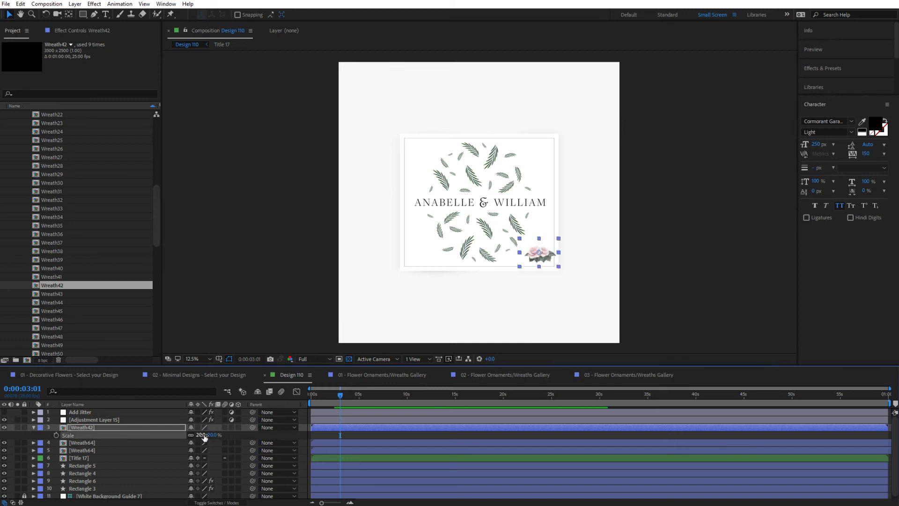
- Rotate the Wreath42 layer to -30° and shift it onto the lower-right corner of the card's frame
key("r")
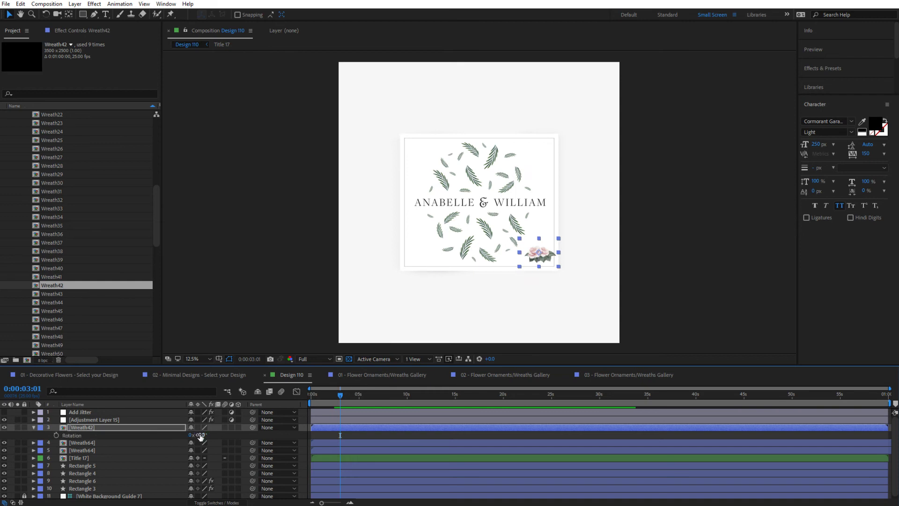
left_click_drag(200, 435, 186, 436)
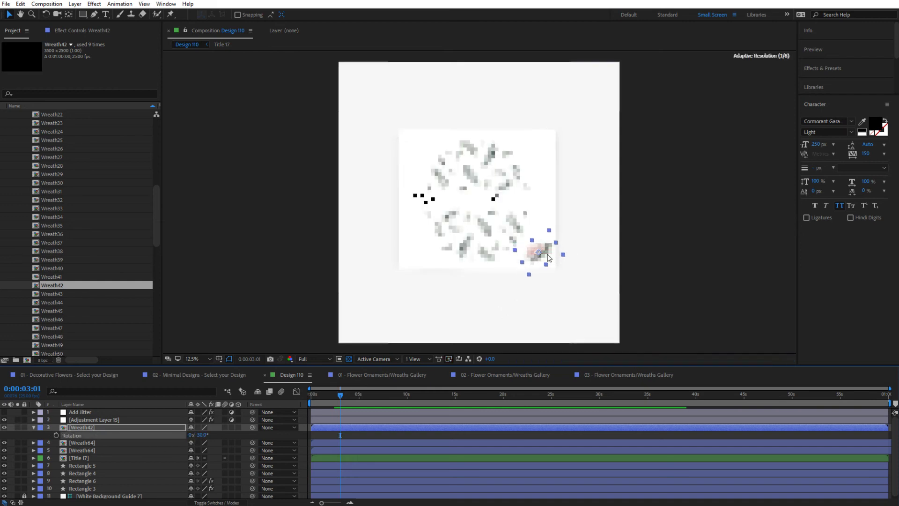
left_click_drag(549, 257, 555, 258)
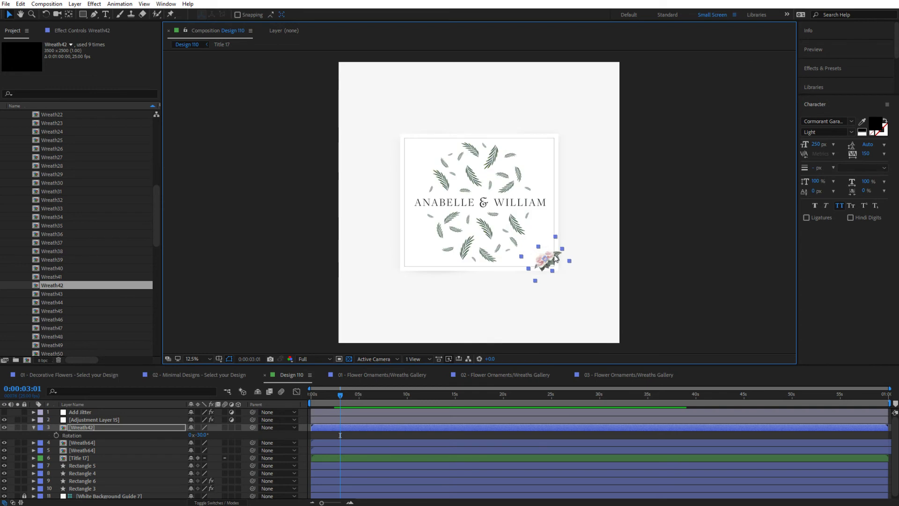
- Duplicate the Wreath42 roses, move the copy to the card's lower-left corner and rotate it to about 43°
key("ctrl+d")
left_click_drag(555, 258, 413, 263)
key("r")
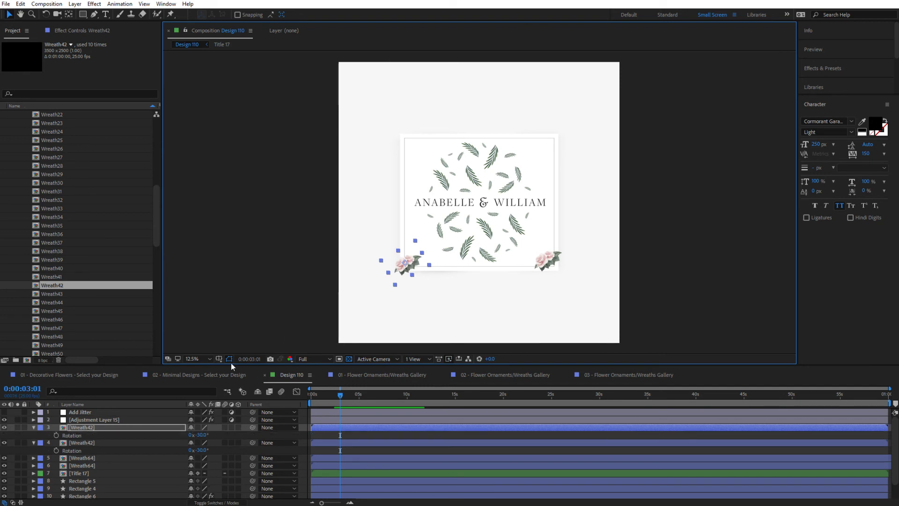
left_click_drag(195, 435, 229, 435)
- Duplicate the lower-left roses, place the copy on the card's upper-left corner and rotate it to 144°
key("ctrl+d")
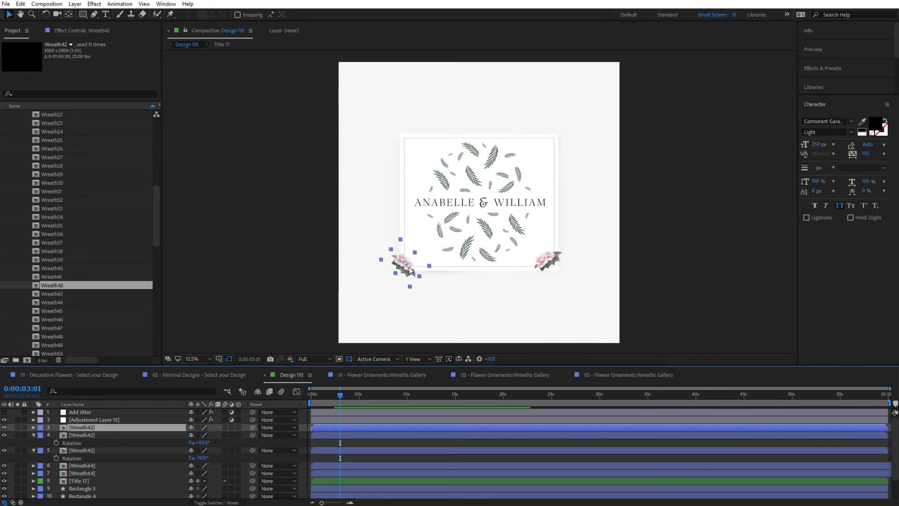
left_click_drag(412, 267, 415, 124)
left_click(202, 427)
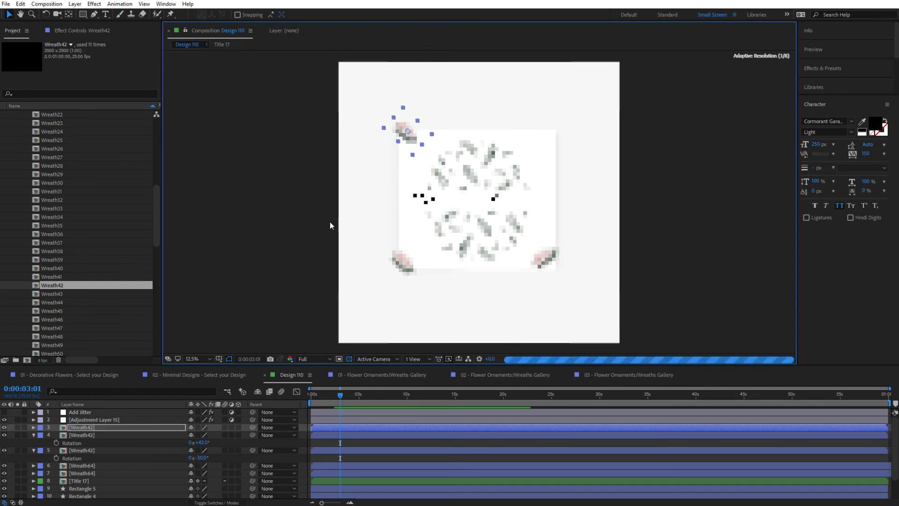
key("r")
left_click_drag(199, 435, 246, 431)
left_click_drag(415, 131, 417, 140)
- Duplicate the upper-left roses, place the copy on the card's upper-right corner and rotate it to 225°
left_click(83, 428)
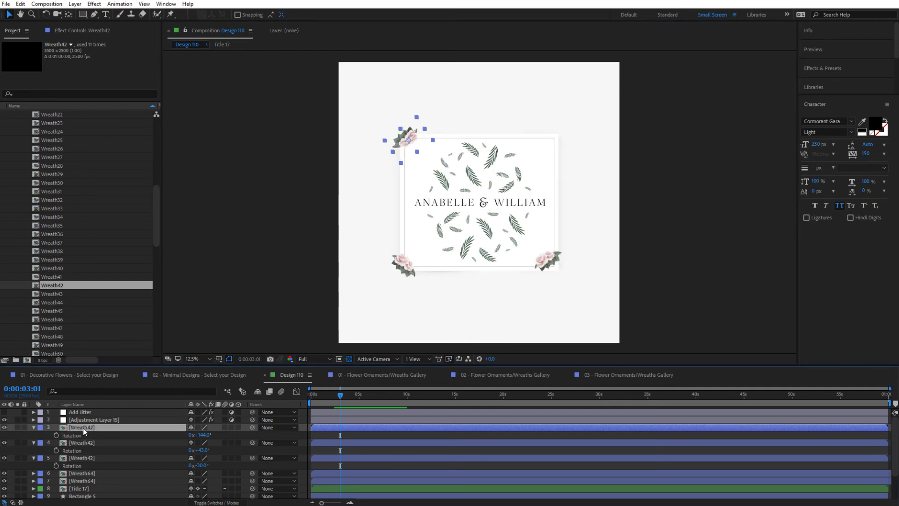
key("ctrl+d")
left_click_drag(418, 145, 560, 143)
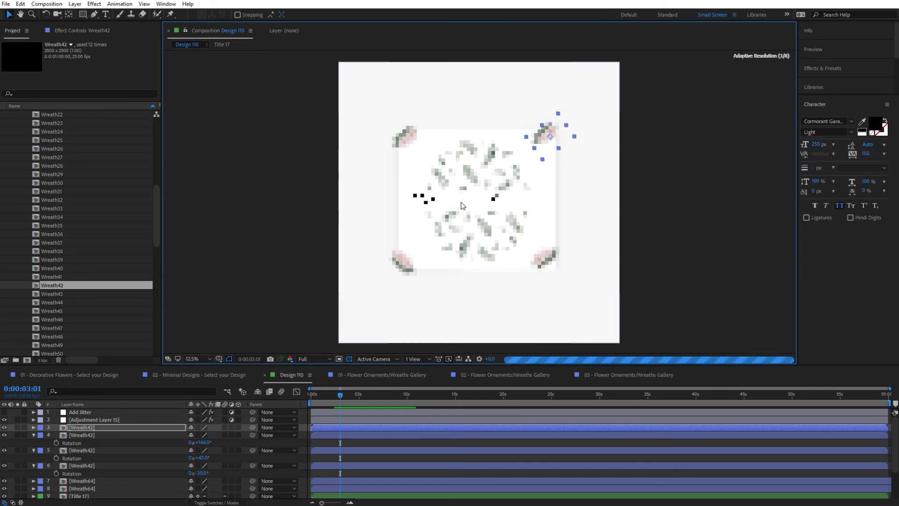
key("r")
left_click_drag(200, 435, 238, 432)
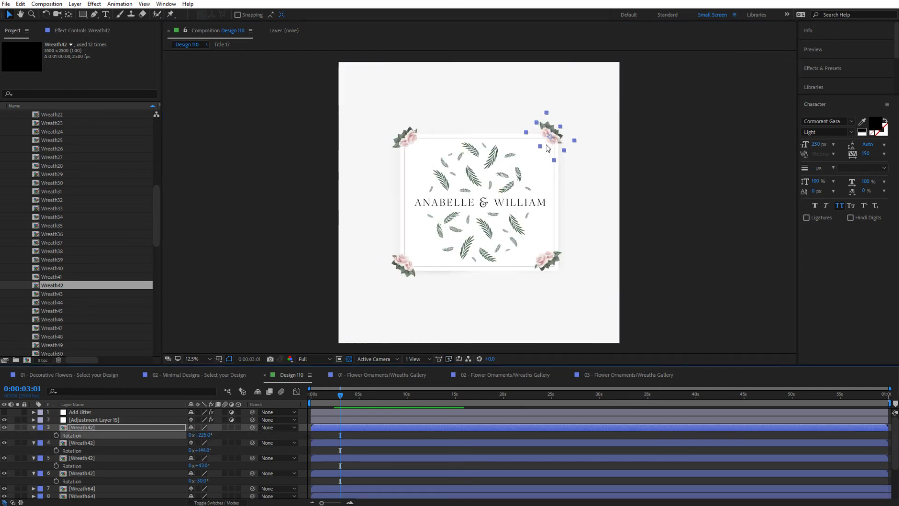
left_click_drag(559, 145, 559, 151)
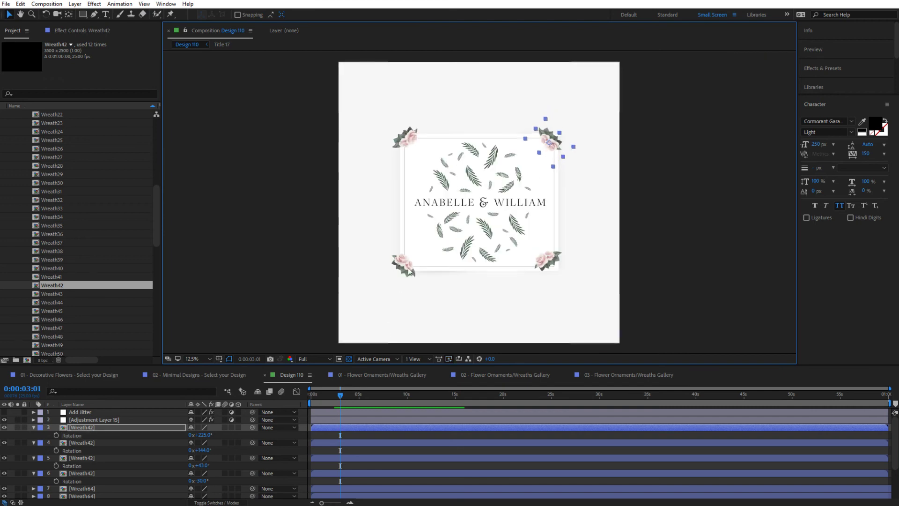
- Nudge the lower-right Wreath42 roses slightly outward on the card's corner
left_click(550, 263)
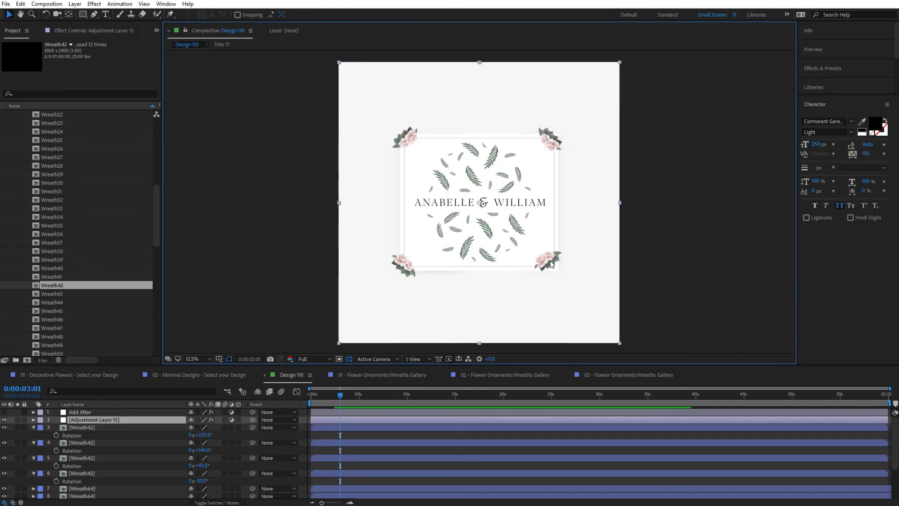
left_click(84, 473)
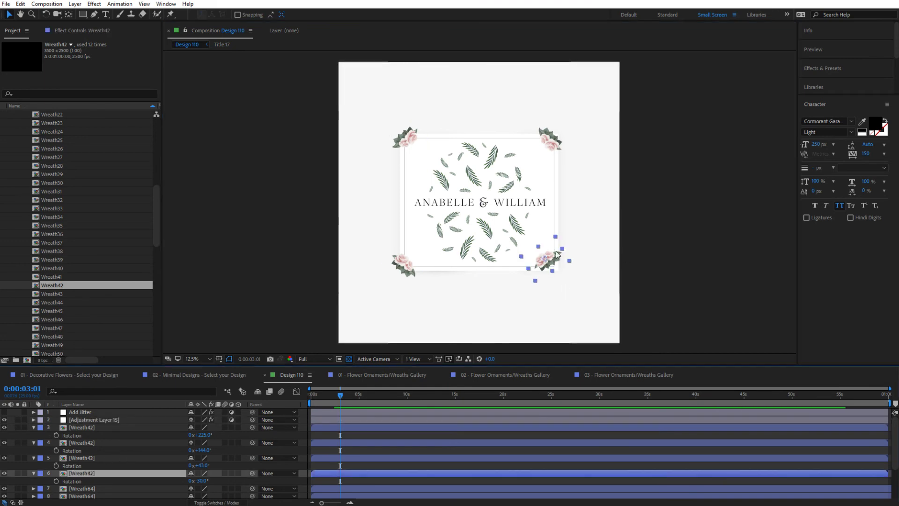
left_click_drag(555, 257, 556, 261)
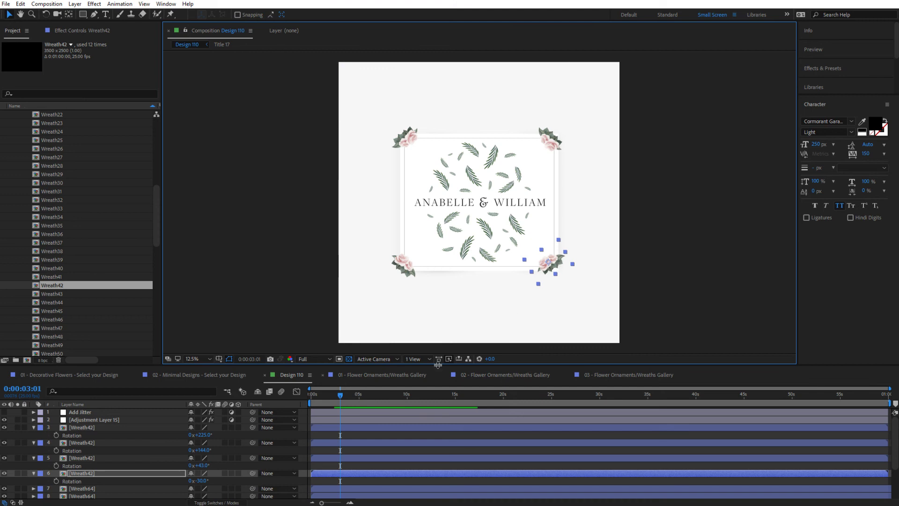
- Collapse the open Rotation properties of all four Wreath42 layers
left_click(33, 458)
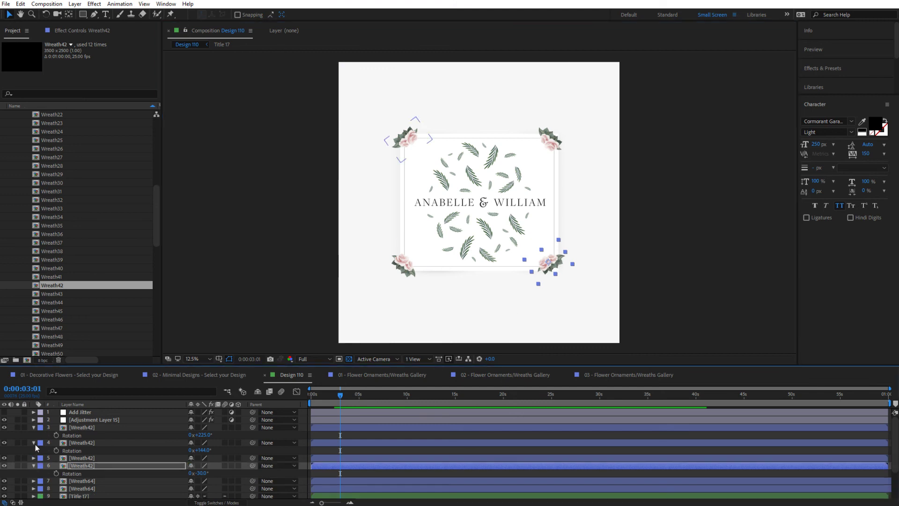
left_click(36, 442)
left_click(34, 442)
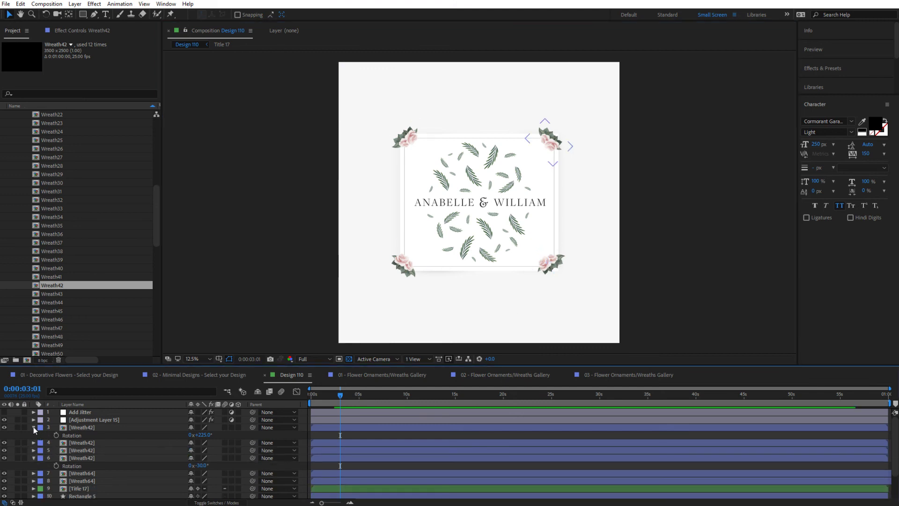
left_click(33, 427)
left_click(34, 450)
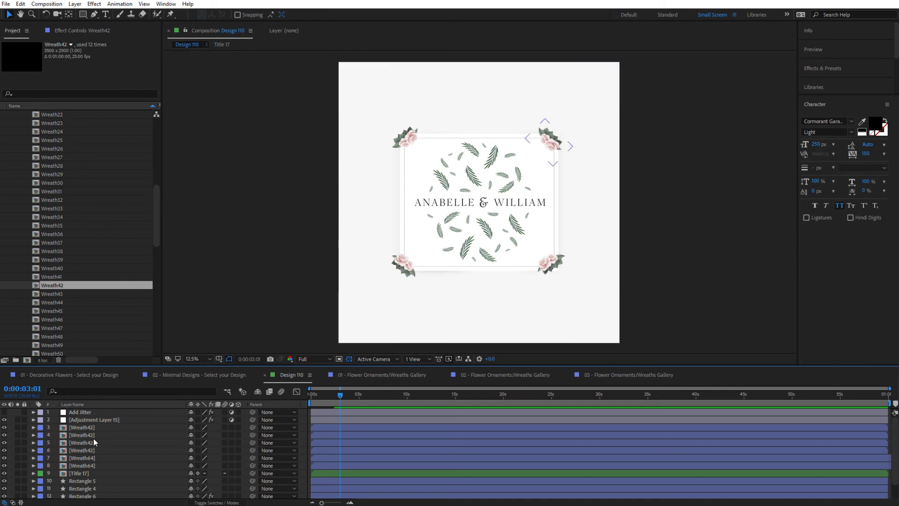
- Select the Title 17 layer and open the 01 - Titles - Title Gallery composition from the 02 - Titles folder
left_click(426, 203)
scroll(105, 190, "up", 8)
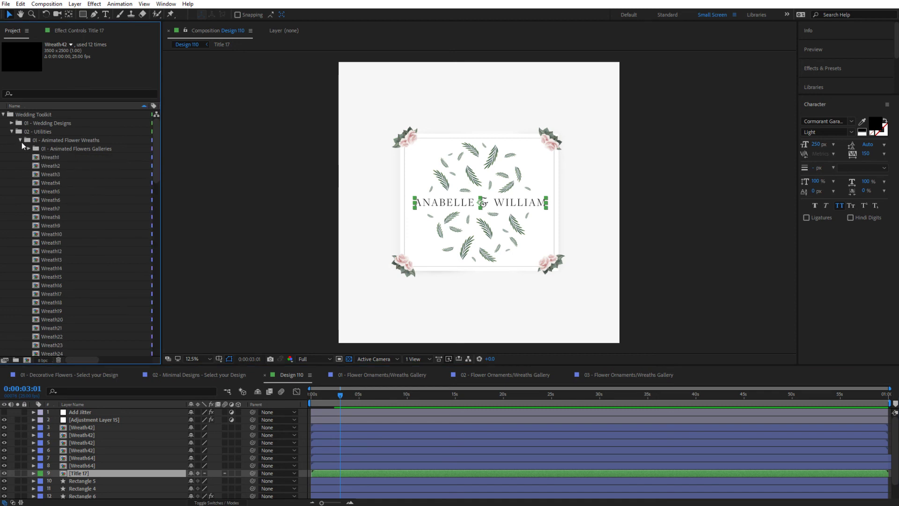
left_click(21, 141)
left_click(43, 149)
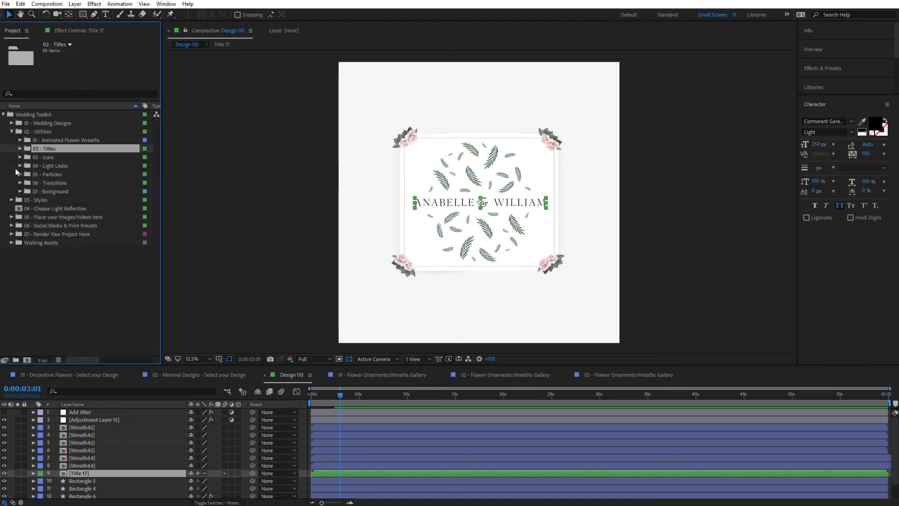
left_click(20, 149)
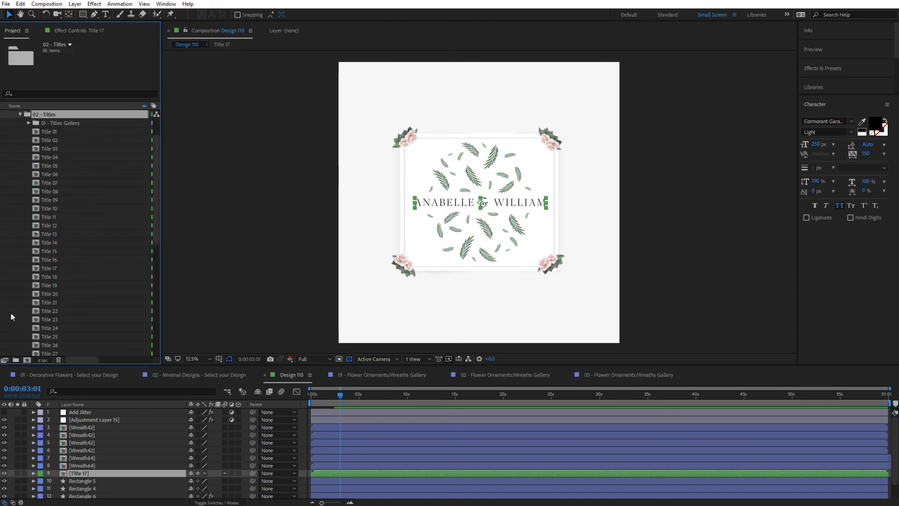
double_click(59, 121)
double_click(74, 132)
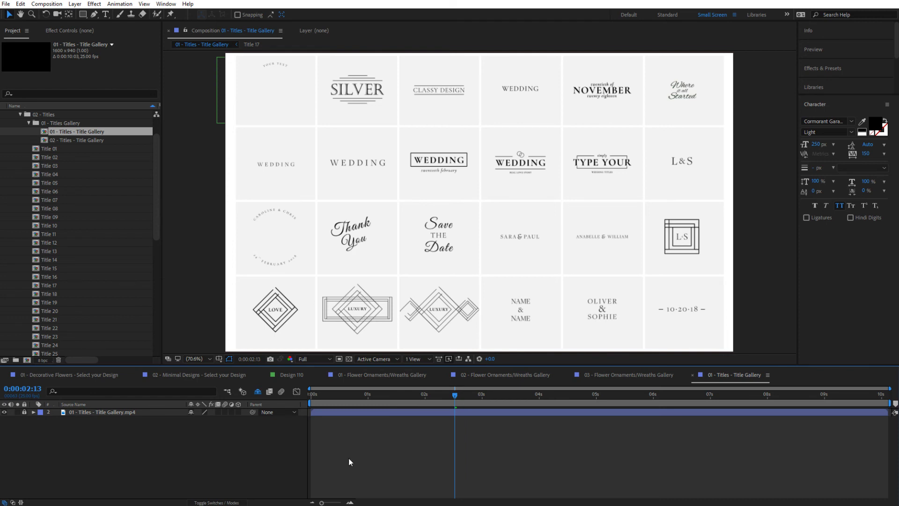
- Preview the title animations during the first second of Title Gallery 01
left_click(317, 393)
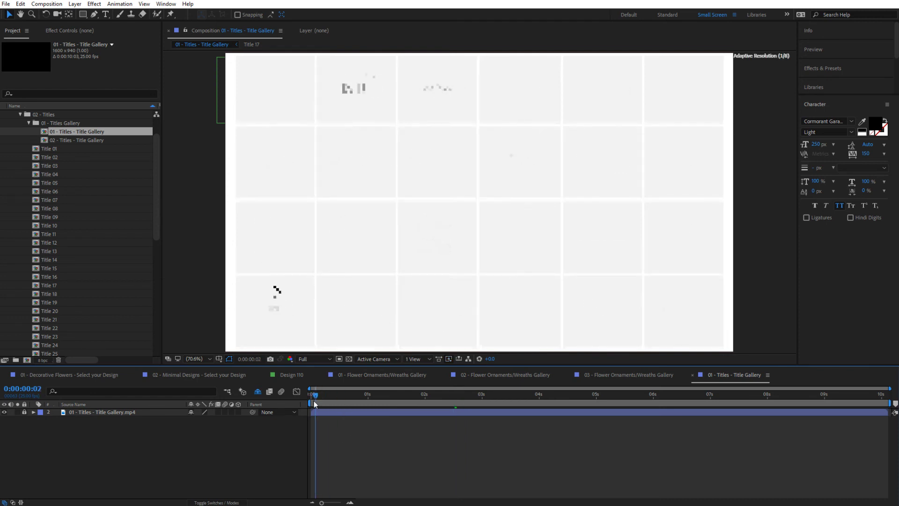
left_click_drag(308, 395, 352, 402)
key("space")
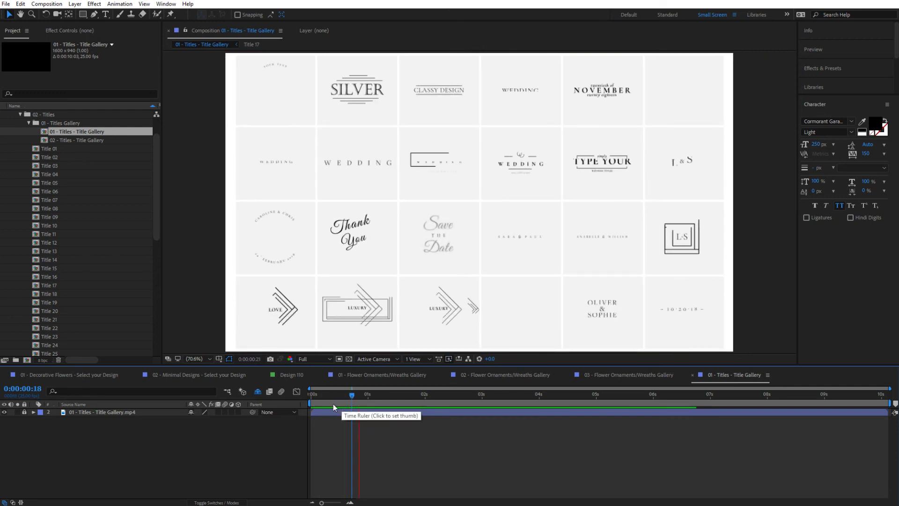
key("space")
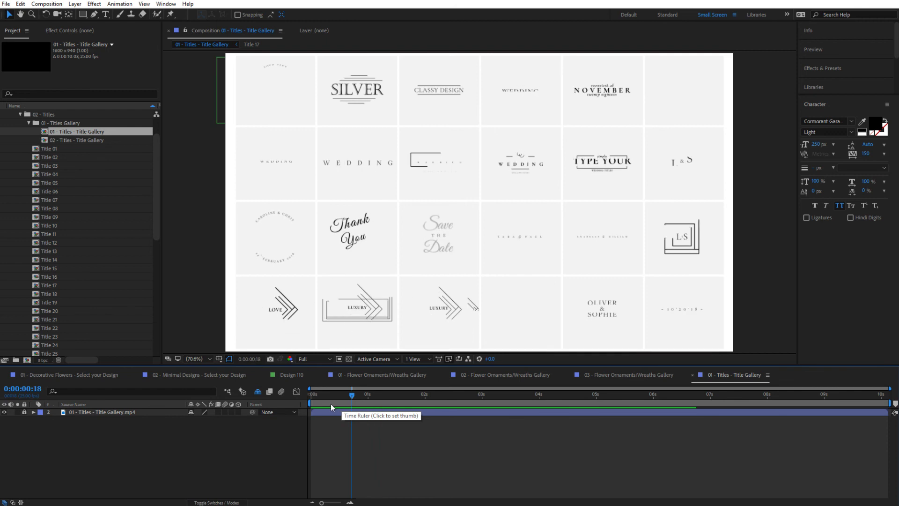
mouse_move(331, 404)
left_mouse_down()
mouse_move(310, 397)
mouse_move(379, 392)
mouse_move(325, 392)
mouse_move(373, 387)
mouse_move(316, 380)
mouse_move(368, 383)
mouse_move(317, 389)
mouse_move(375, 389)
mouse_move(312, 389)
mouse_move(358, 387)
left_mouse_up()
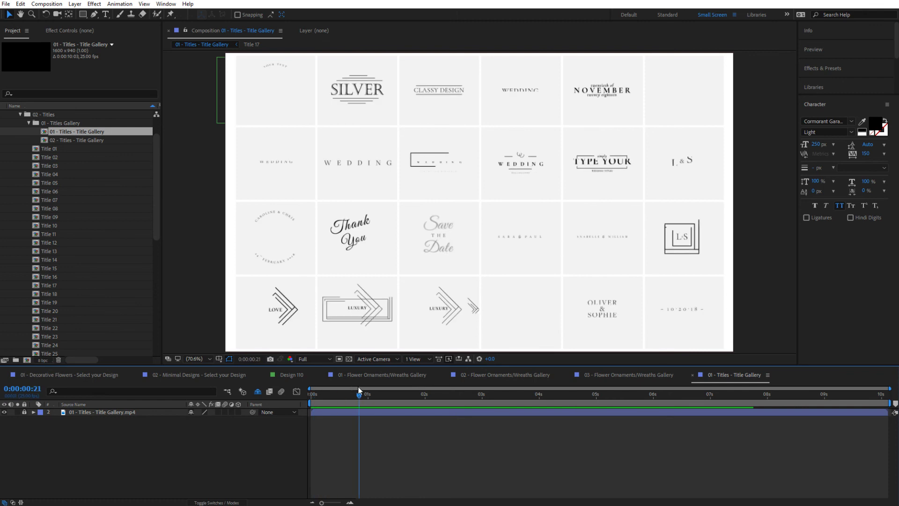
- Look through the title designs in Title Gallery 02, and return to Title Gallery 01 to compare its titles
double_click(73, 140)
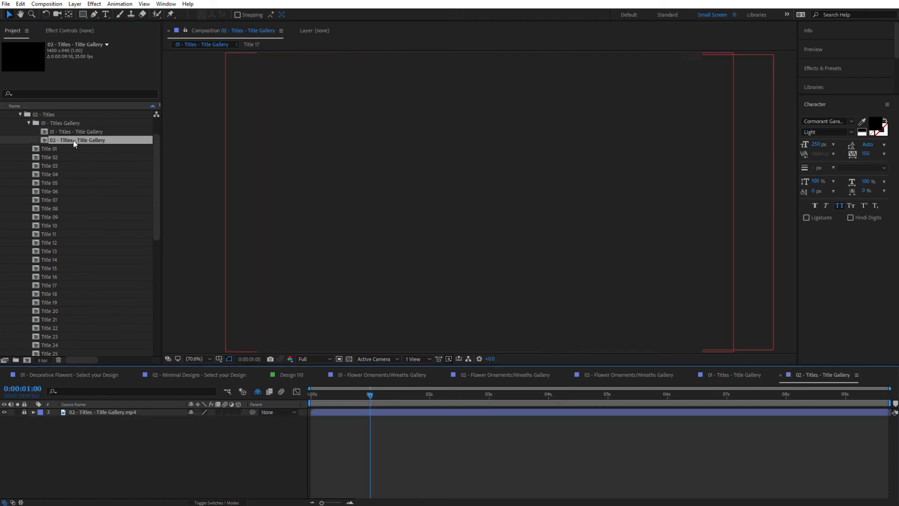
mouse_move(314, 395)
left_mouse_down()
mouse_move(368, 389)
mouse_move(327, 384)
mouse_move(393, 383)
left_mouse_up()
double_click(83, 132)
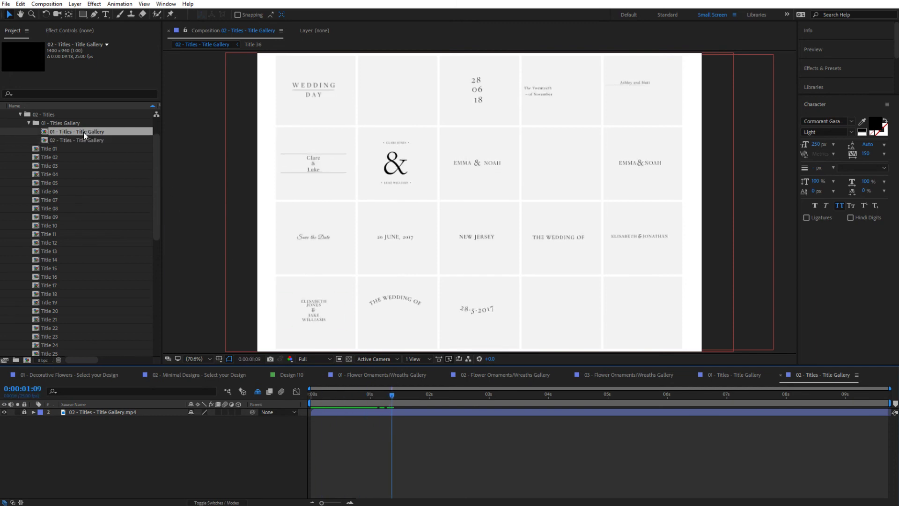
left_click_drag(328, 395, 357, 397)
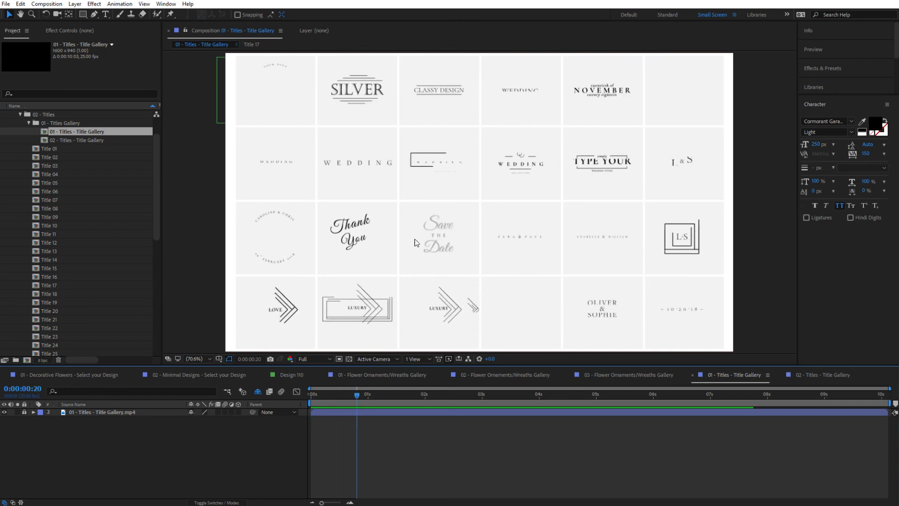
- Pick the Classy Design title in the gallery and duplicate its Title 03 composition in the 02 - Titles folder
left_click(431, 84)
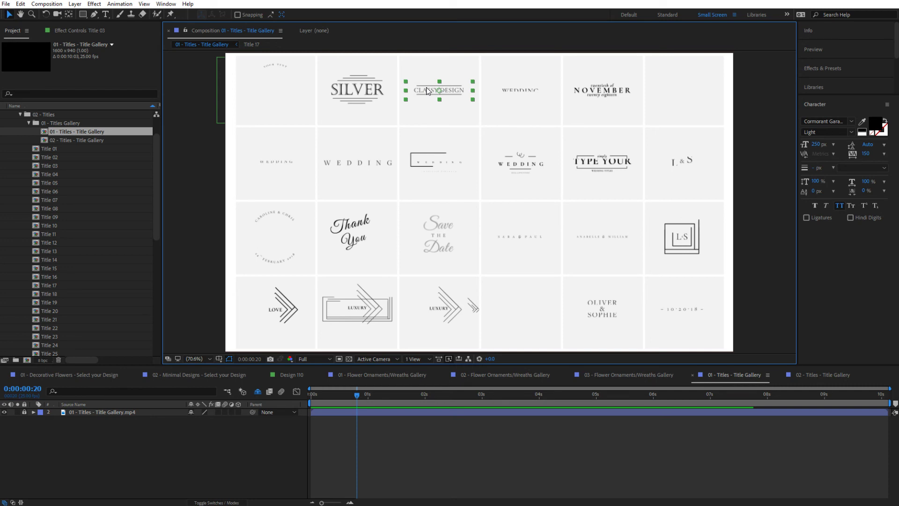
left_click(51, 165)
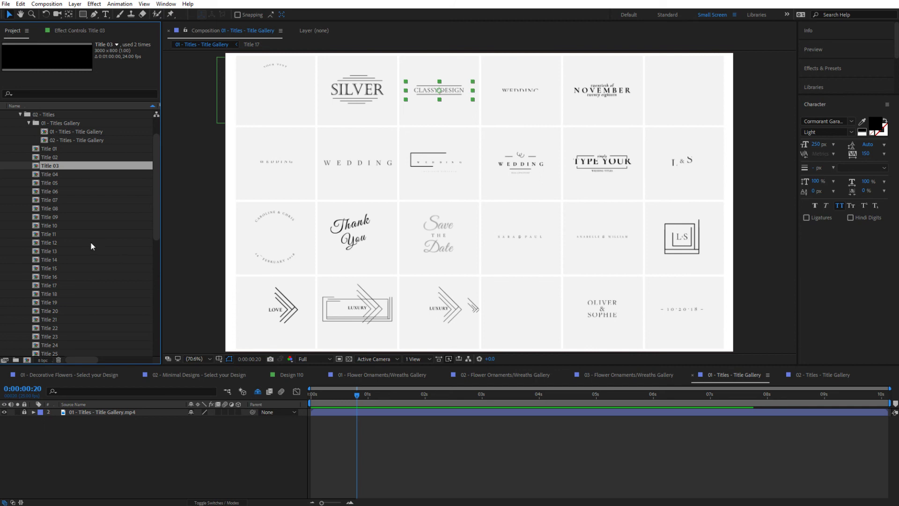
left_click(28, 123)
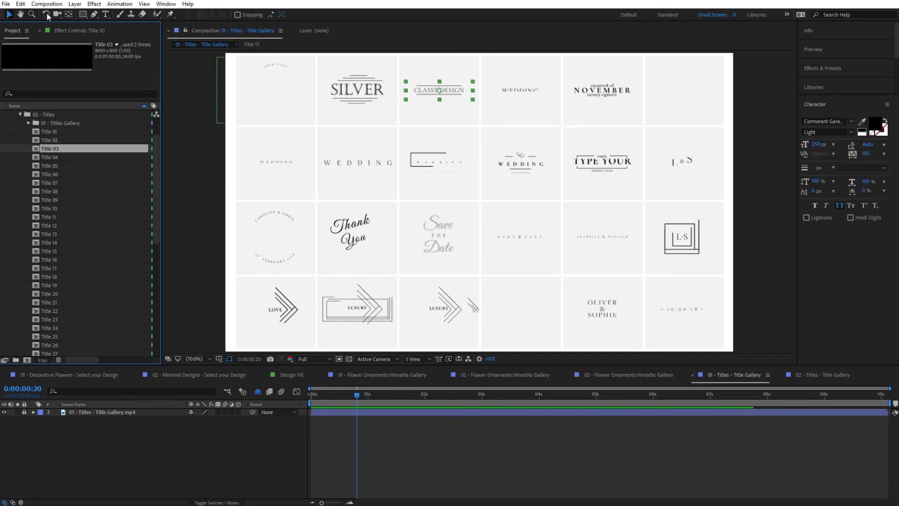
left_click(21, 4)
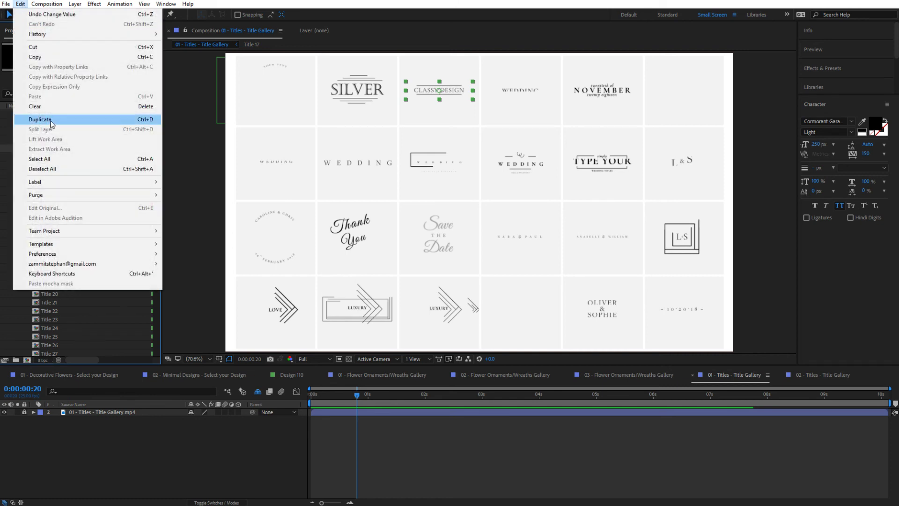
left_click(57, 1)
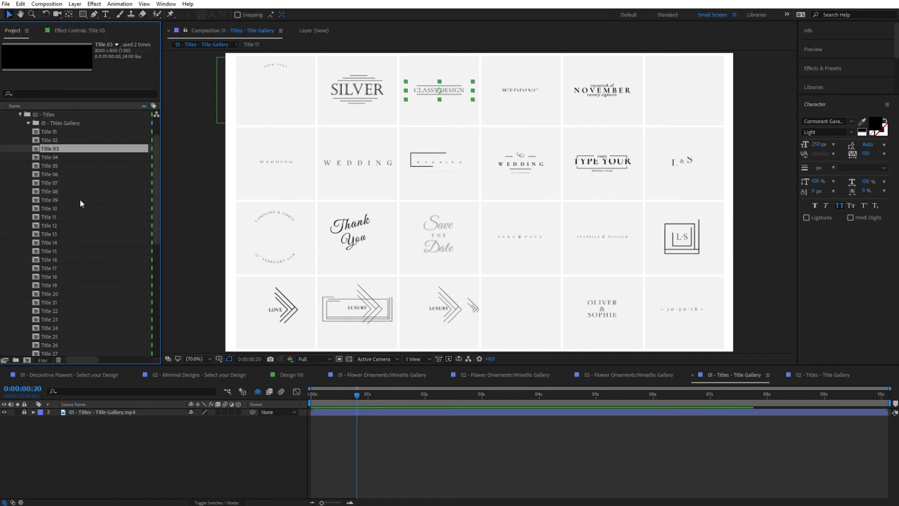
key("ctrl+d")
- Find the duplicated composition Title 43 at the end of the titles list and open it
scroll(66, 300, "down", 2)
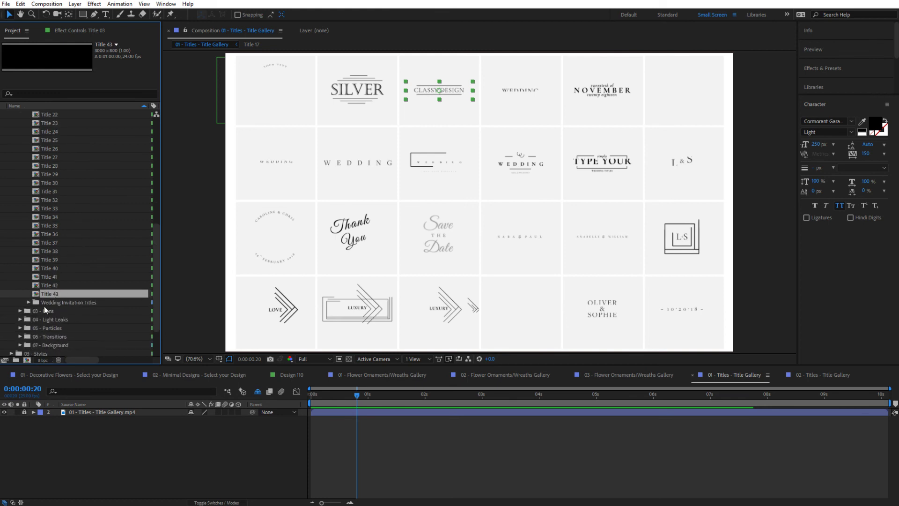
scroll(60, 215, "up", 7)
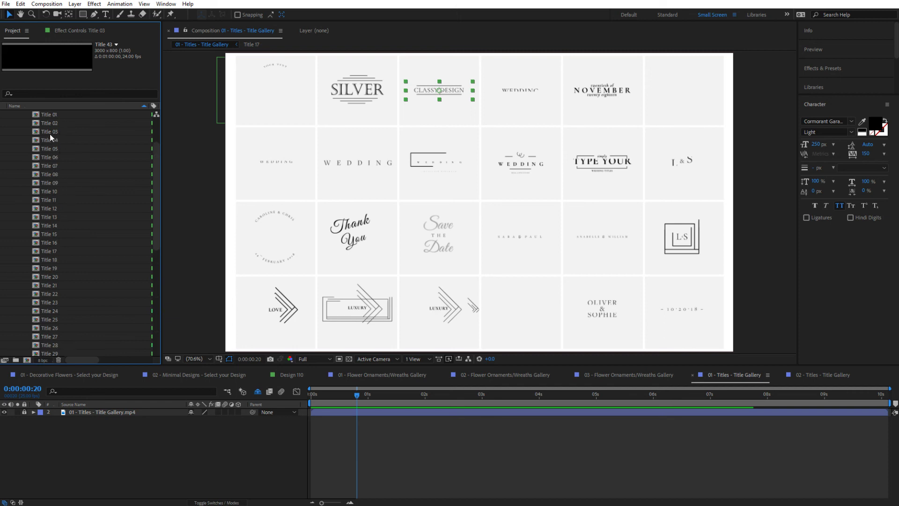
scroll(69, 280, "down", 8)
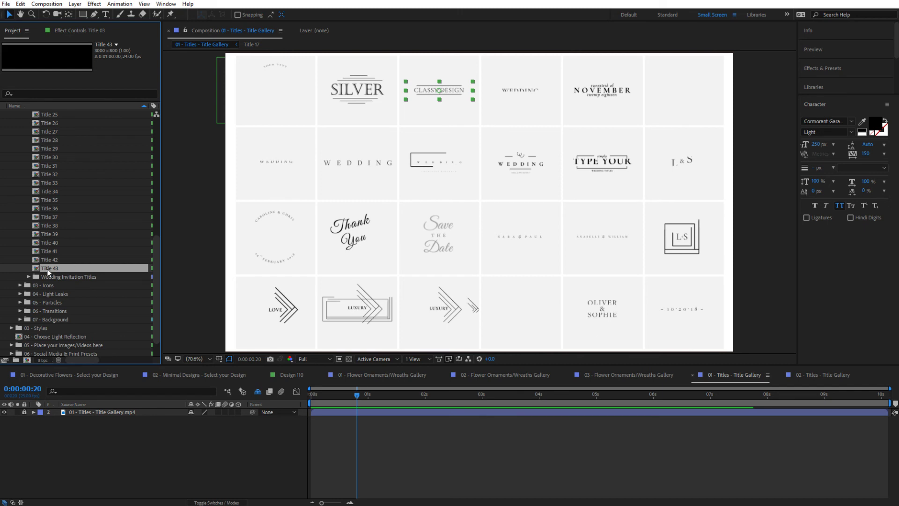
double_click(49, 269)
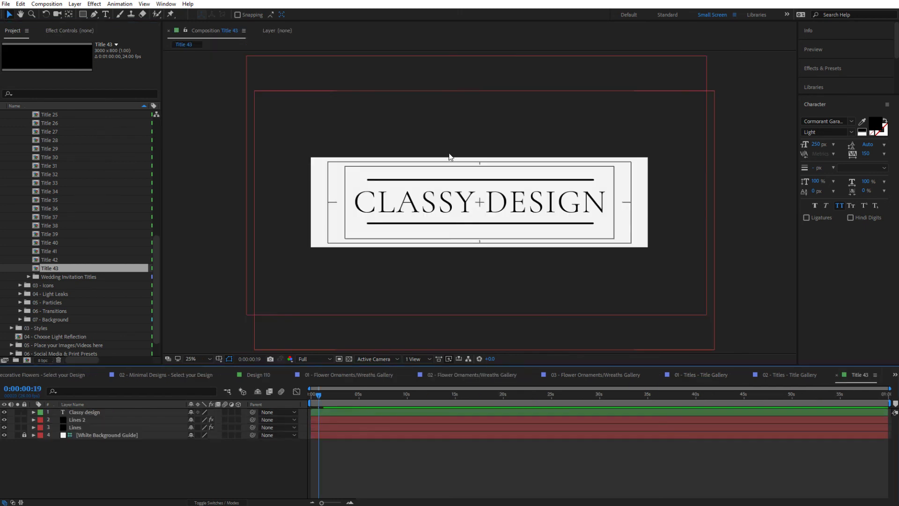
- Replace the Classy design text in Title 43 with "wedding title" and return to the Selection tool
double_click(412, 201)
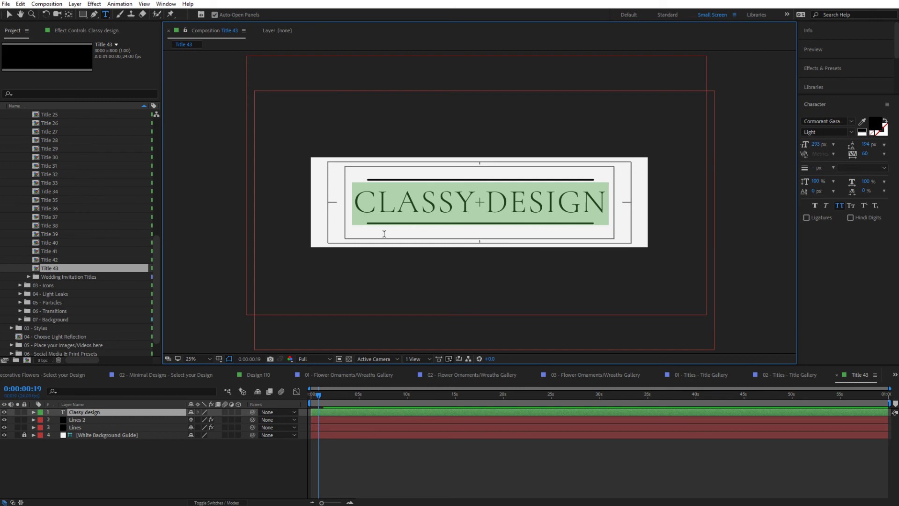
type("w")
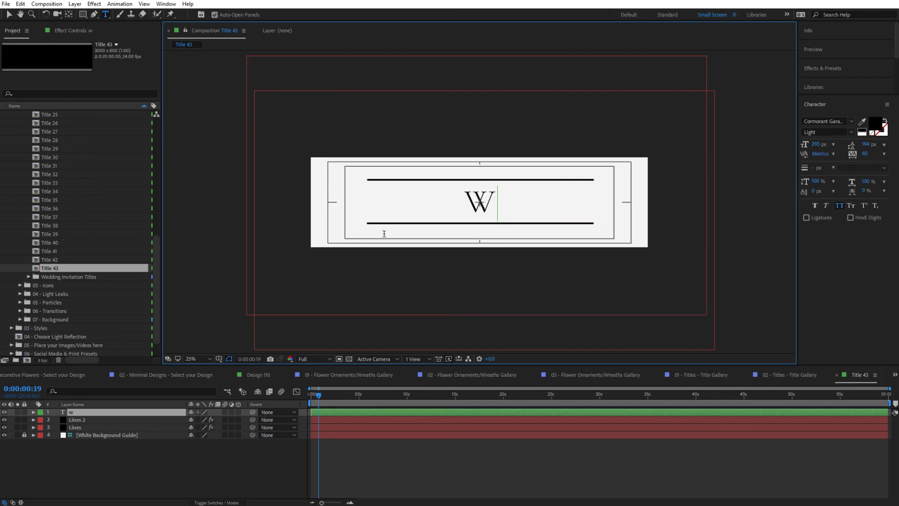
type("edding tit")
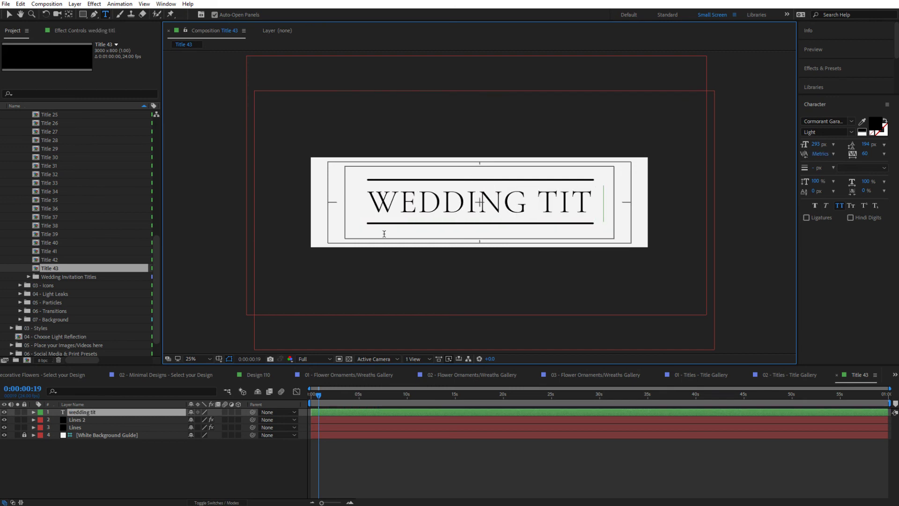
type("le")
left_click(149, 469)
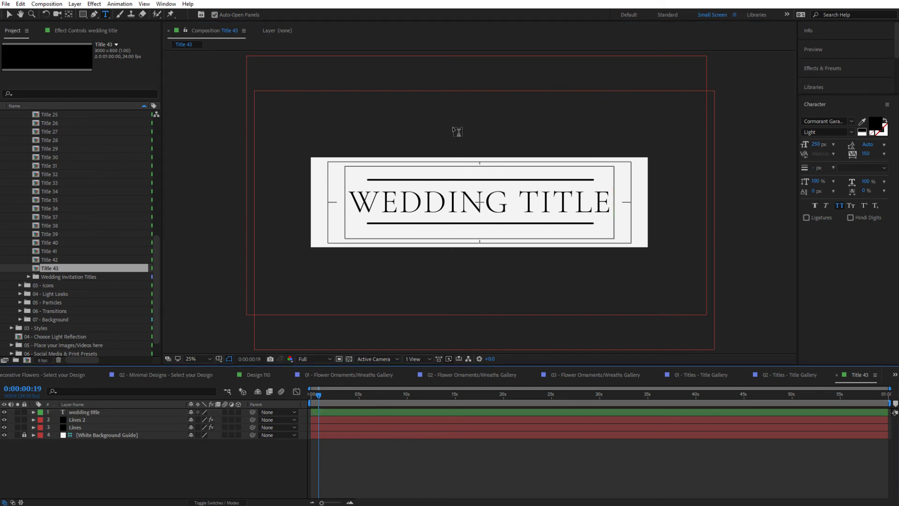
left_click(8, 14)
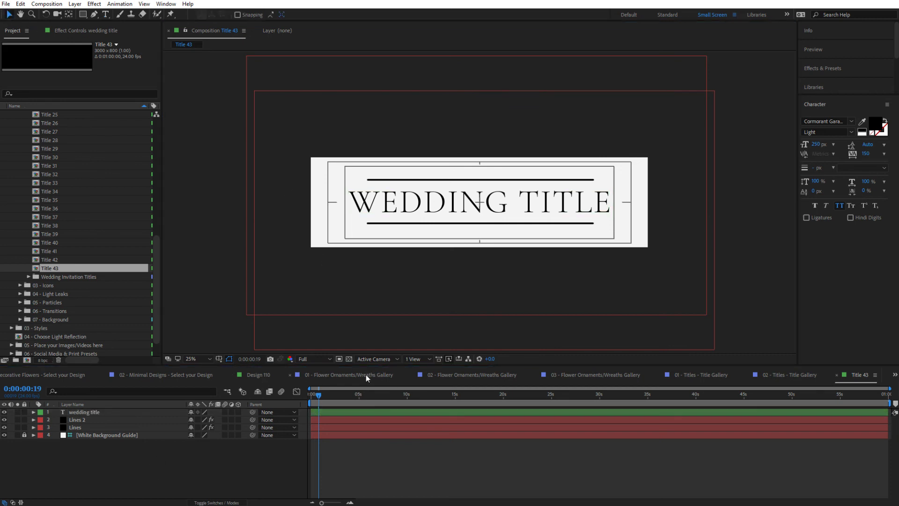
- Close the flower ornament and title gallery compositions in the timeline and return to Design 110
left_click(291, 375)
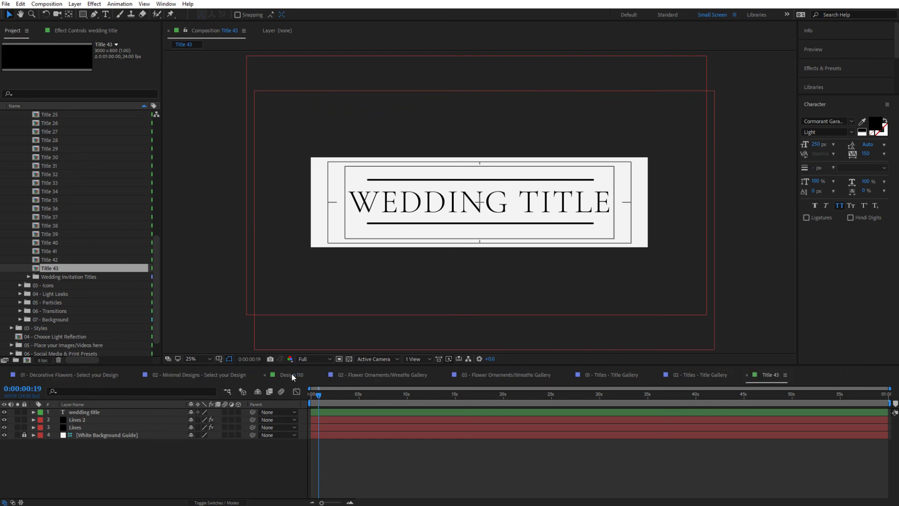
left_click(322, 373)
left_click(323, 373)
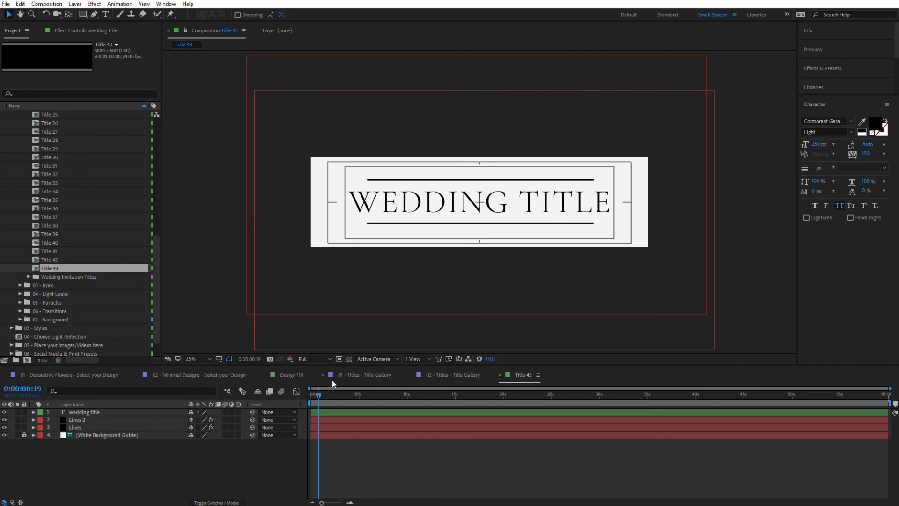
left_click(323, 375)
left_click(322, 375)
left_click(291, 374)
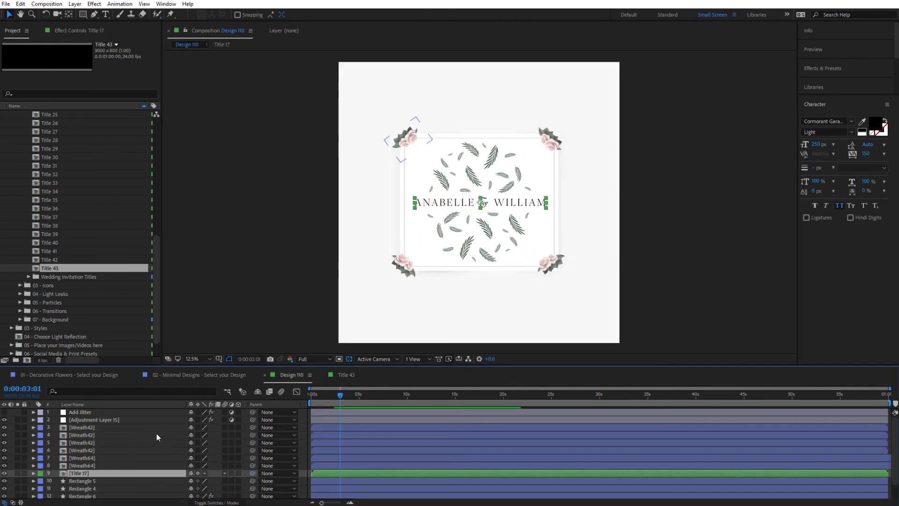
- Add the Title 43 composition to Design 110 directly above Title 17, and delete the Title 17 layer
left_click_drag(63, 268, 117, 468)
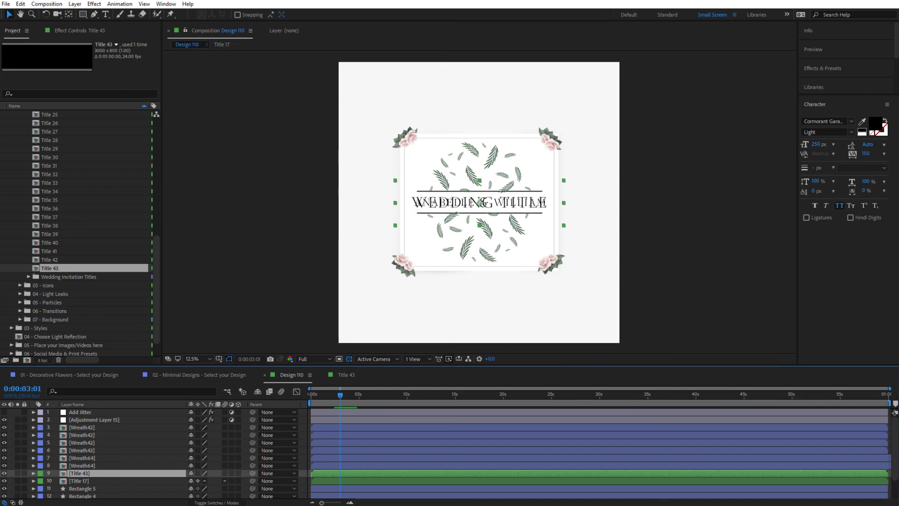
left_click(78, 481)
key("Delete")
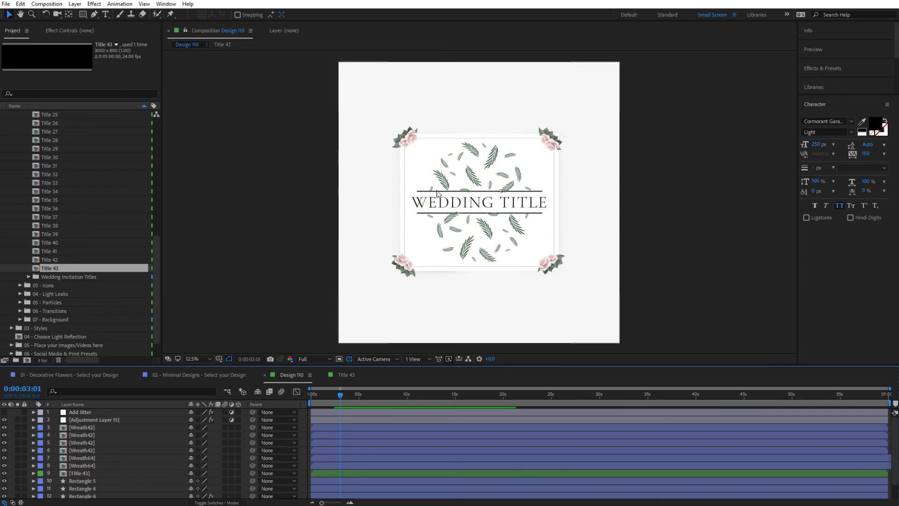
- Scale the Title 43 layer down to 73% so it fits inside the card frame
left_click(90, 475)
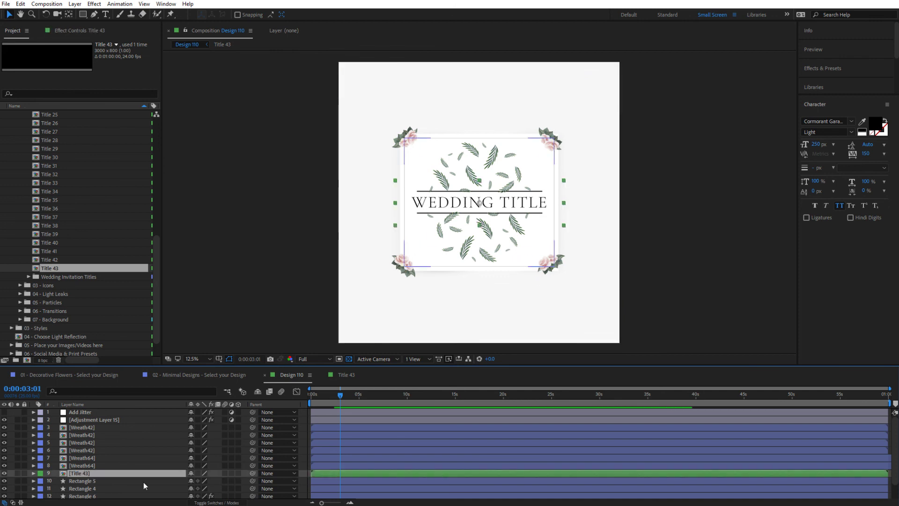
key("s")
left_click_drag(200, 483, 187, 481)
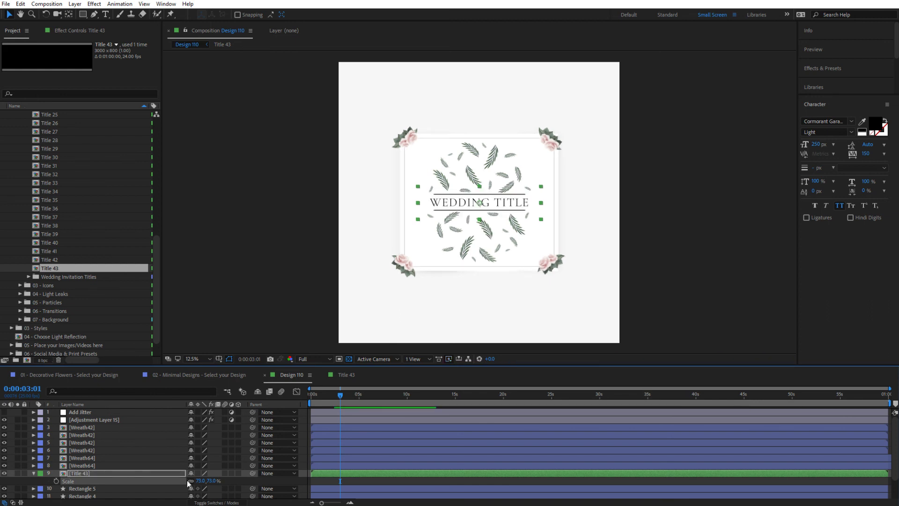
left_click(302, 479)
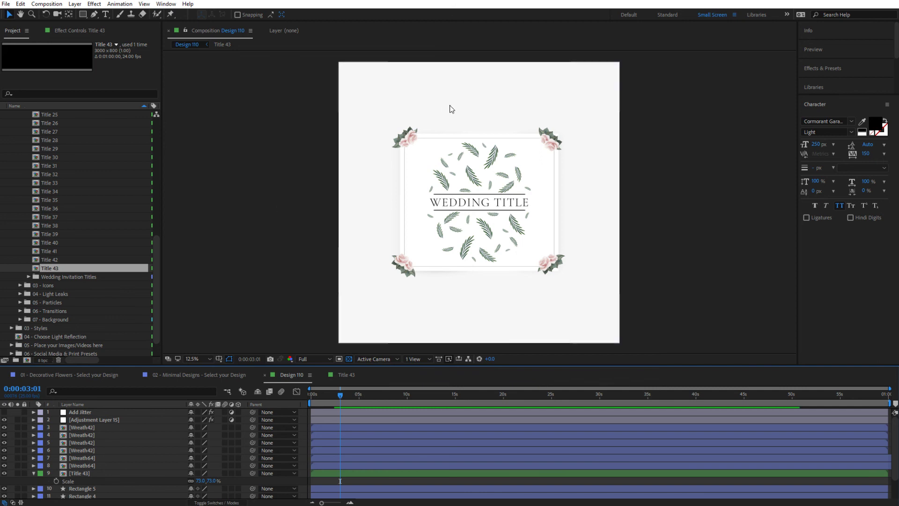
- Set the scale of both Wreath64 layers to 32%
left_click(88, 457)
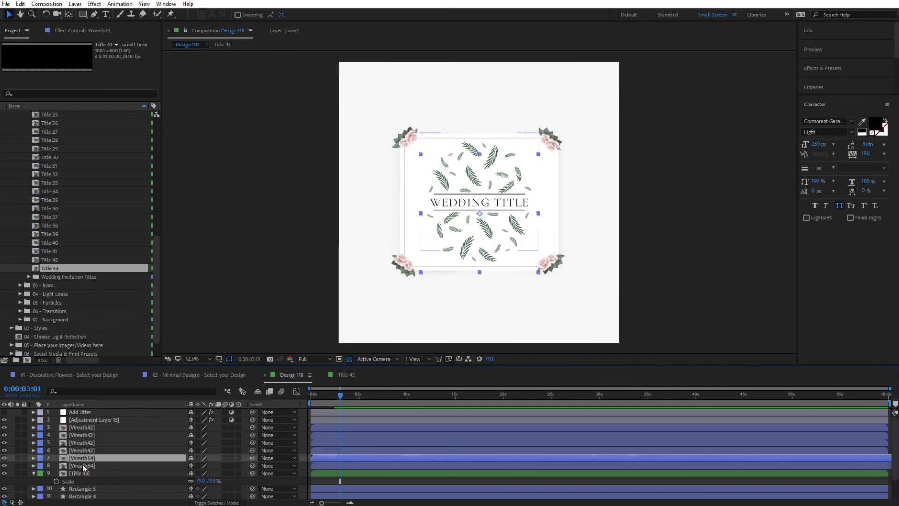
left_click(84, 465, "shift")
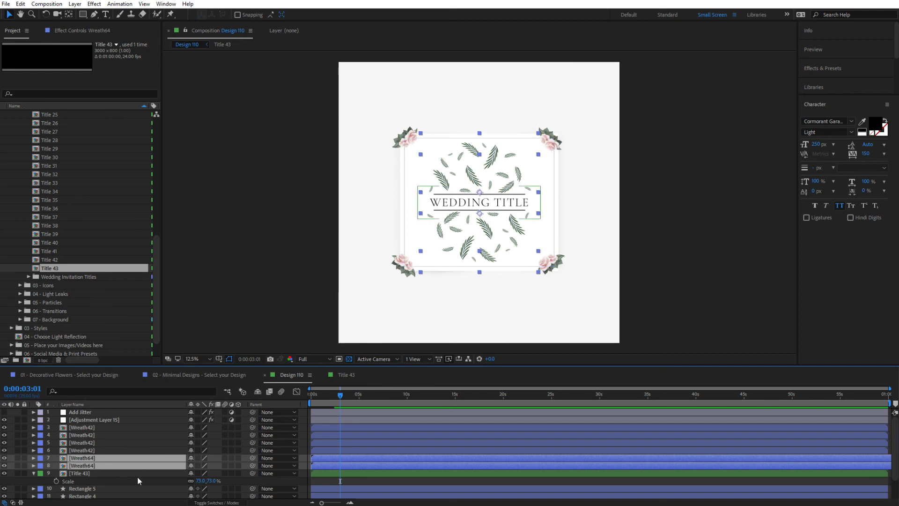
key("s")
left_click(201, 465)
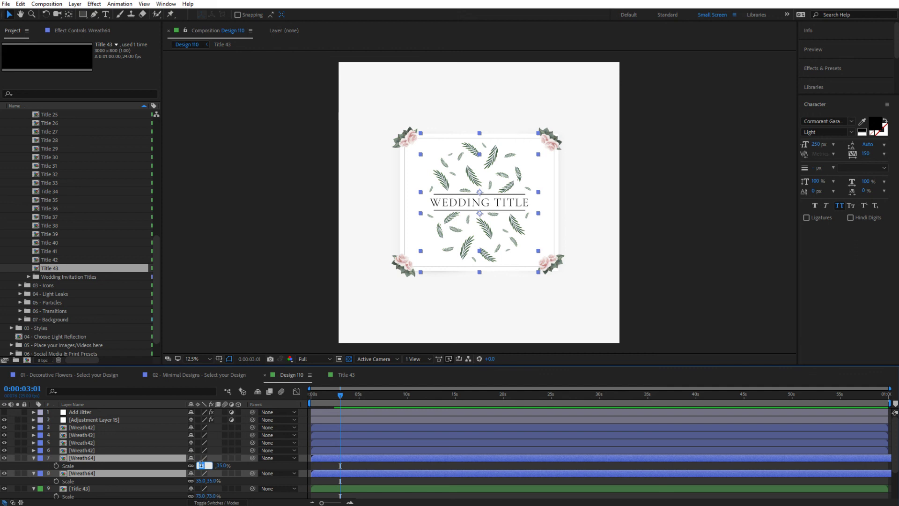
type("32")
key("Return")
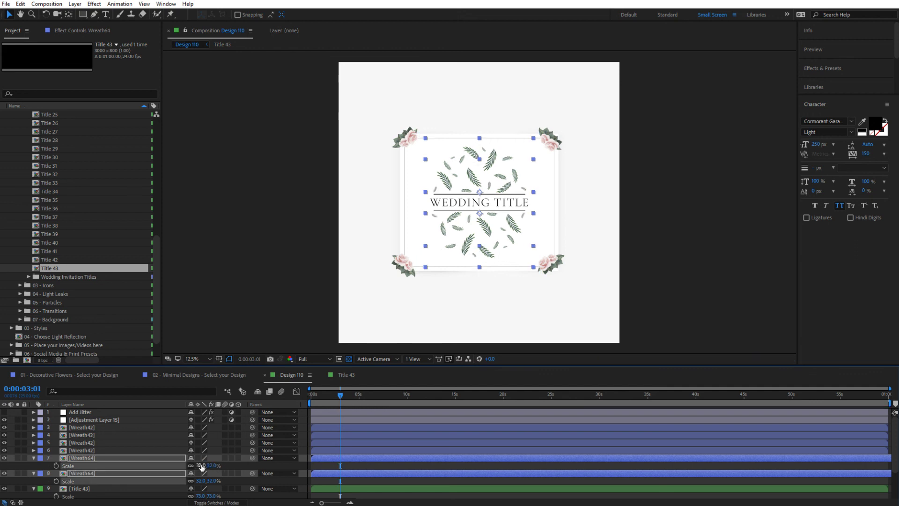
left_click(236, 465)
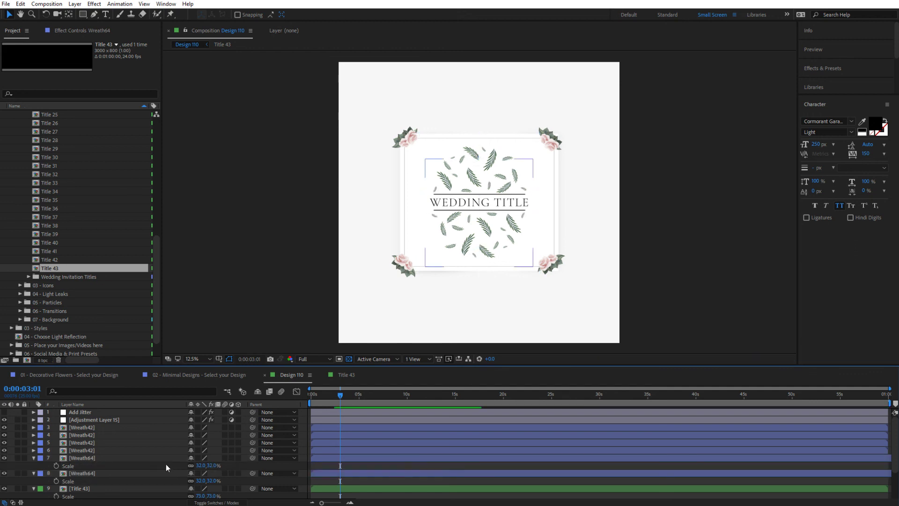
- Move the lower Wreath64 layer slightly down and the upper one slightly up to clear space around the title
left_click(155, 457)
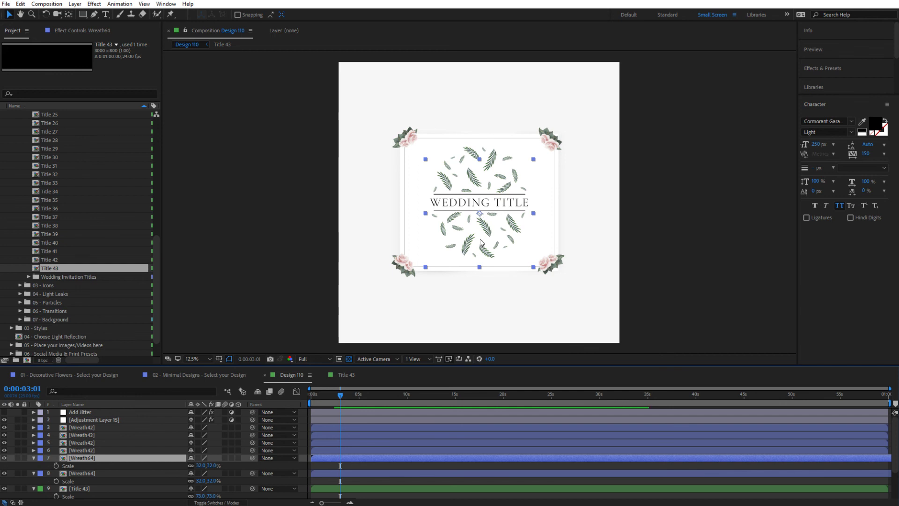
left_click_drag(482, 225, 482, 247)
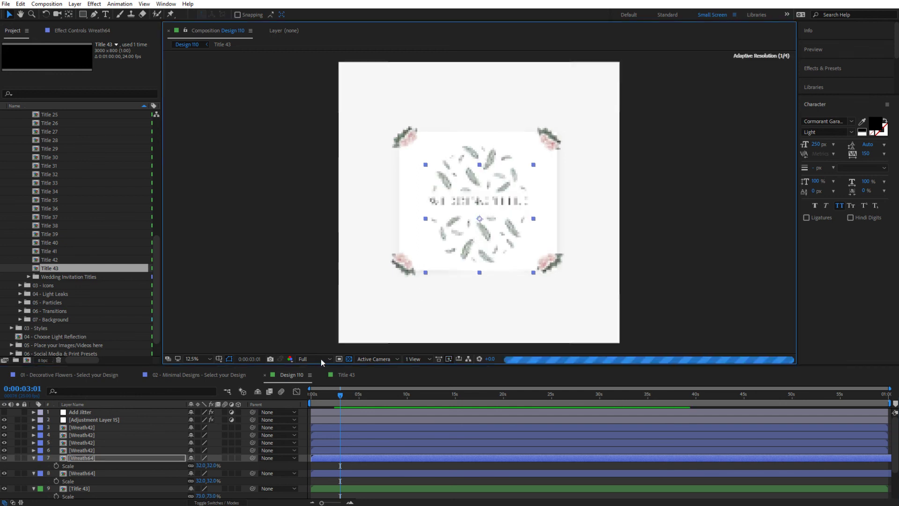
left_click(82, 473)
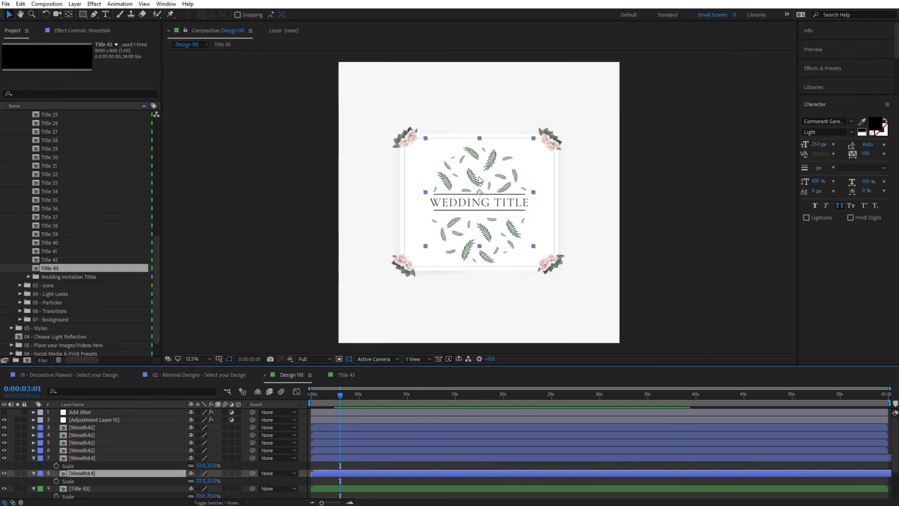
left_click_drag(484, 178, 487, 165)
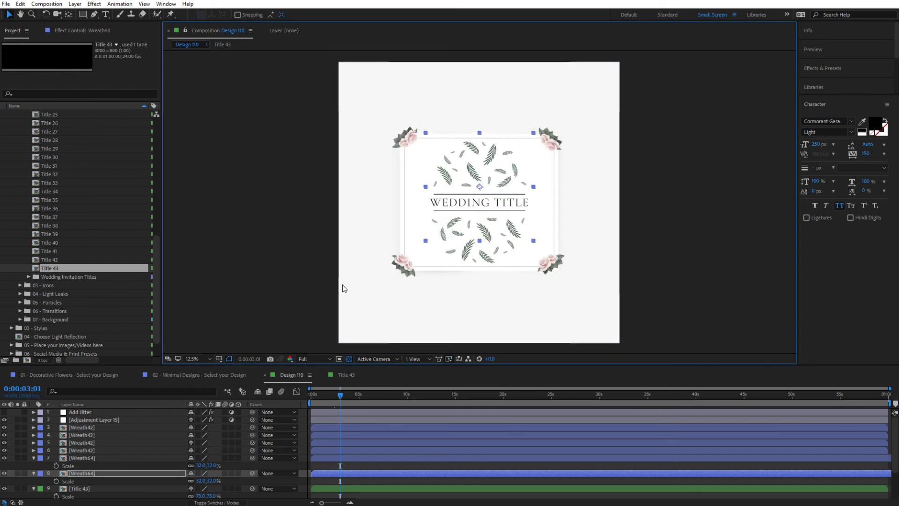
left_click(276, 468)
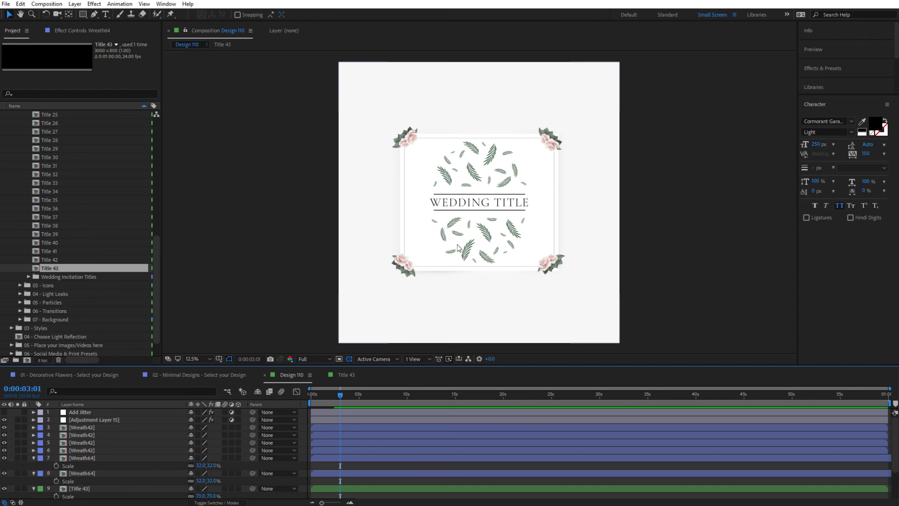
- Preview the opening animation of Design 110 between about 0:00:00:22 and 0:00:02:10
mouse_move(314, 398)
left_mouse_down()
mouse_move(305, 395)
mouse_move(319, 398)
left_mouse_up()
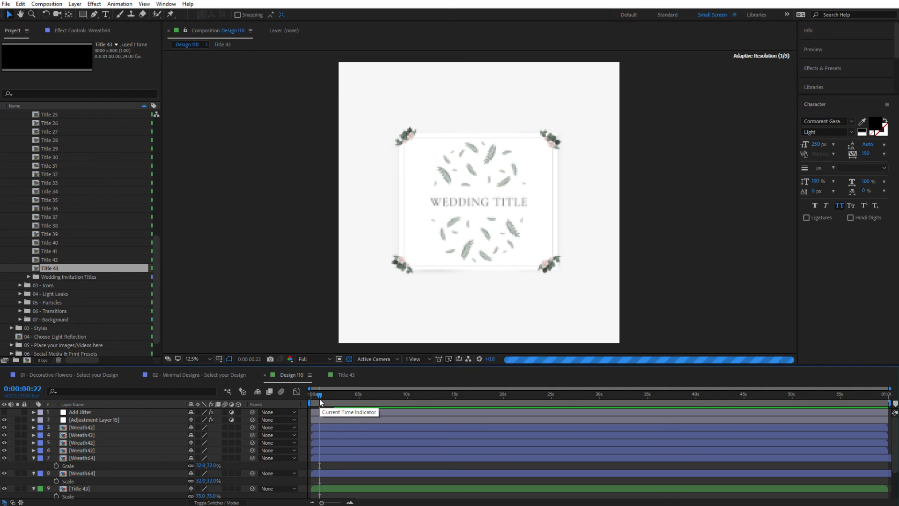
key("space")
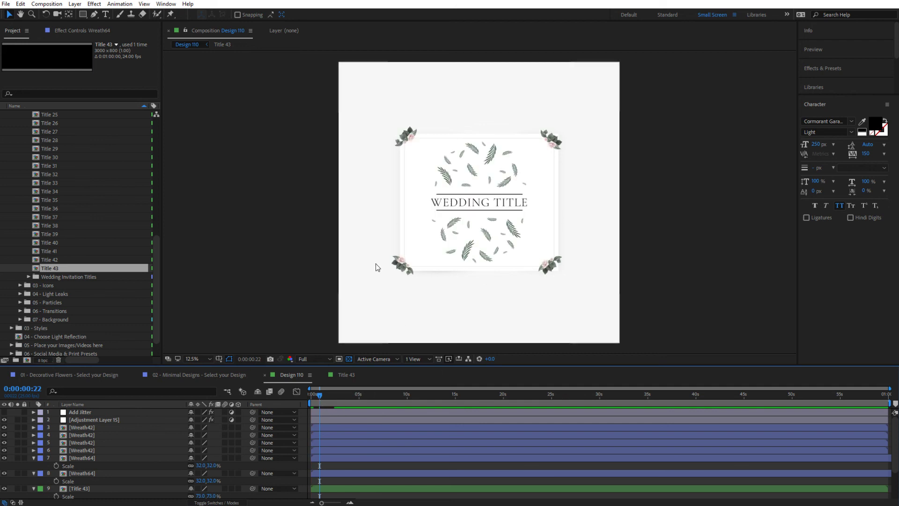
mouse_move(337, 395)
left_mouse_down()
mouse_move(307, 401)
mouse_move(334, 406)
left_mouse_up()
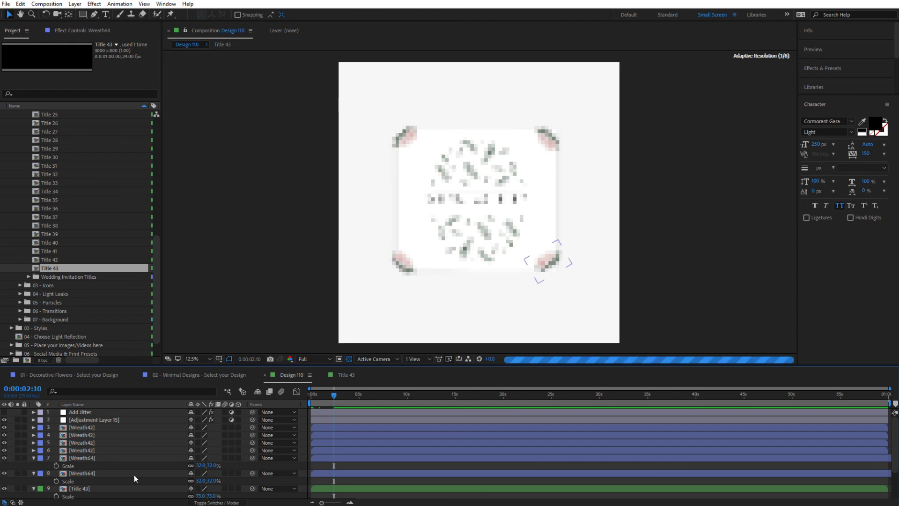
- Collapse the expanded scale properties of both Wreath64 layers and the Title 43 layer in Design 110
left_click(33, 457)
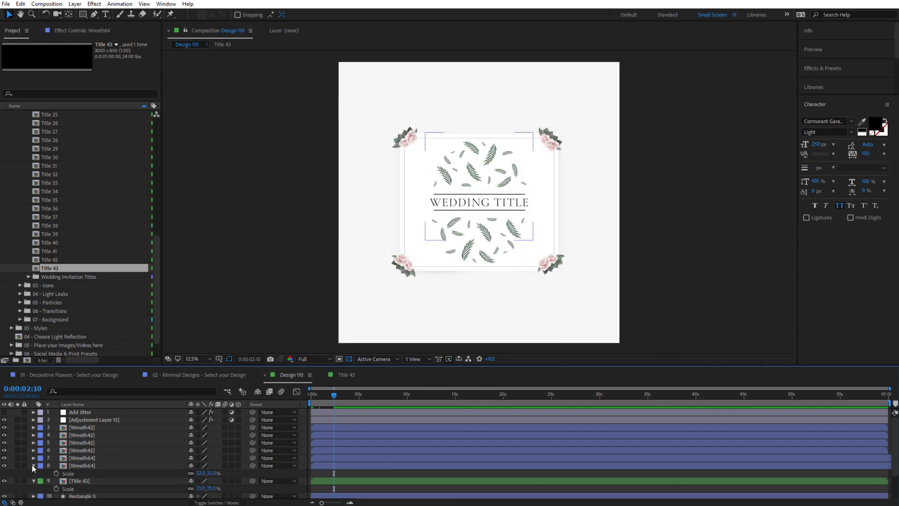
left_click(33, 465)
left_click(33, 473)
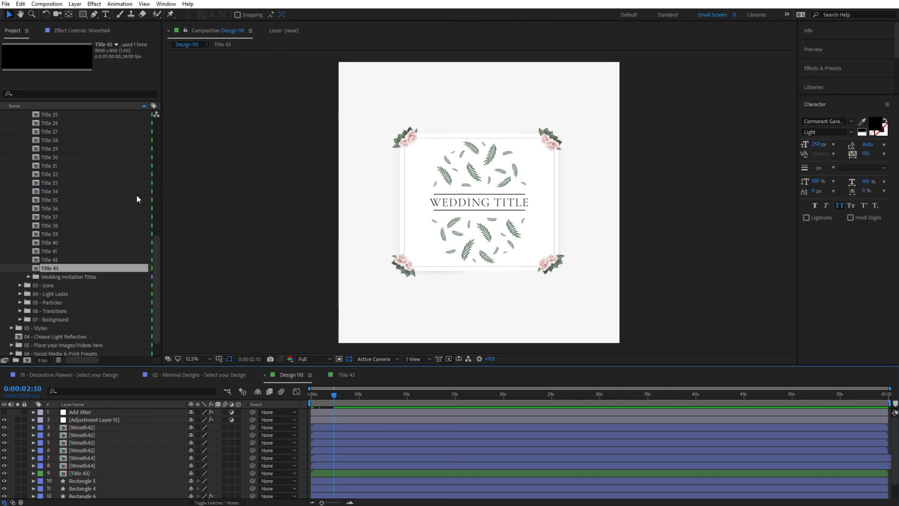
- Collapse the 02 - Titles folder, expand 03 - Icons and look over the 01 - Icon Gallery composition before closing it
scroll(137, 195, "up", 5)
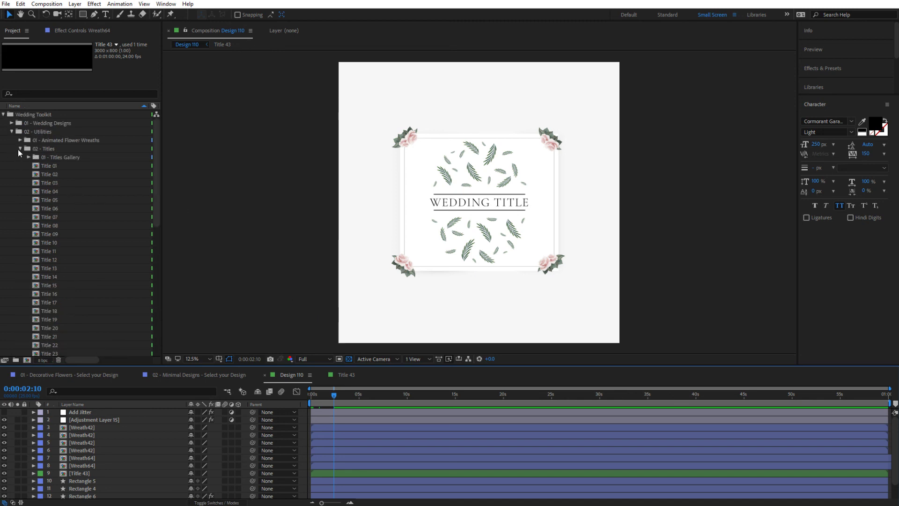
left_click(19, 149)
left_click(20, 154)
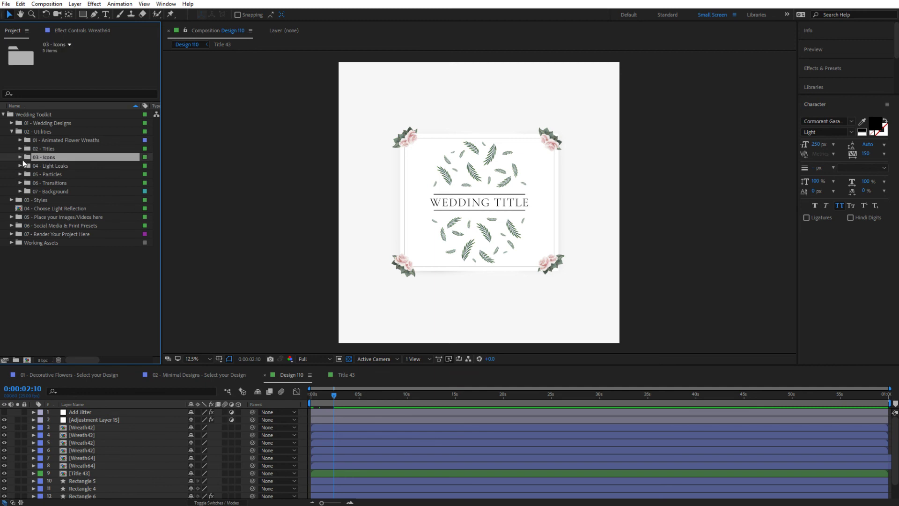
left_click(20, 157)
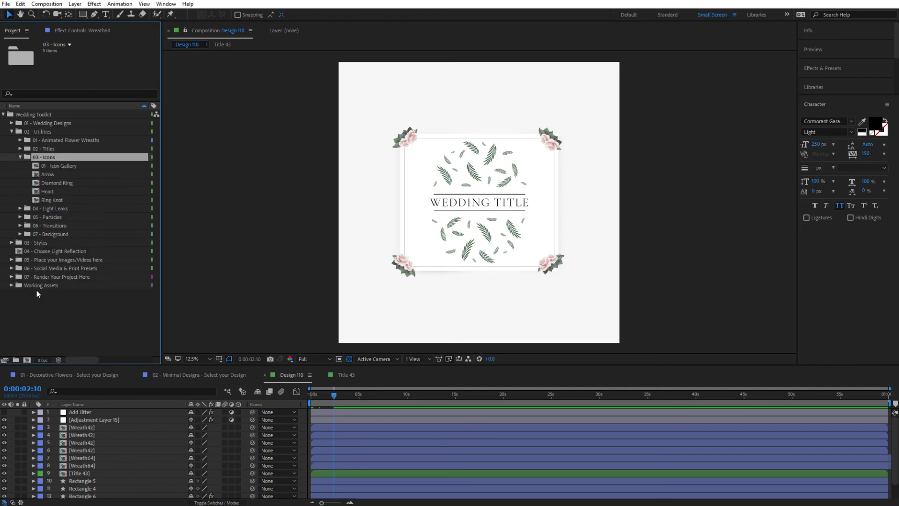
double_click(54, 167)
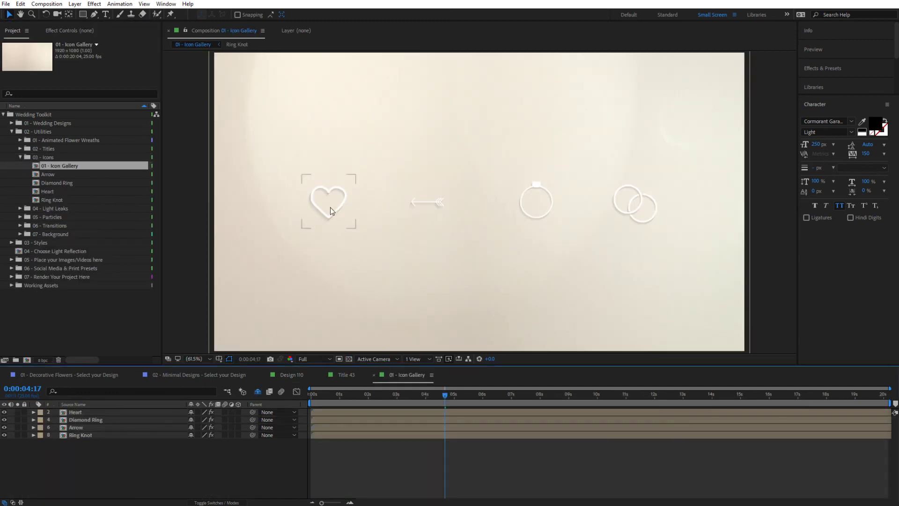
left_click(373, 375)
- Add the Ring Knot icon from the 03 - Icons folder to Design 110, directly below Adjustment Layer 15
left_click(52, 173)
left_click(49, 183)
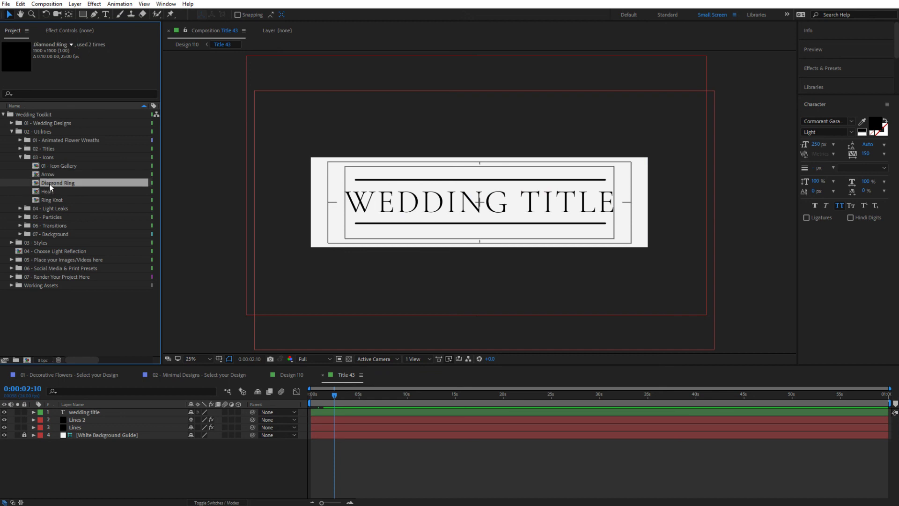
left_click(51, 192)
left_click(55, 201)
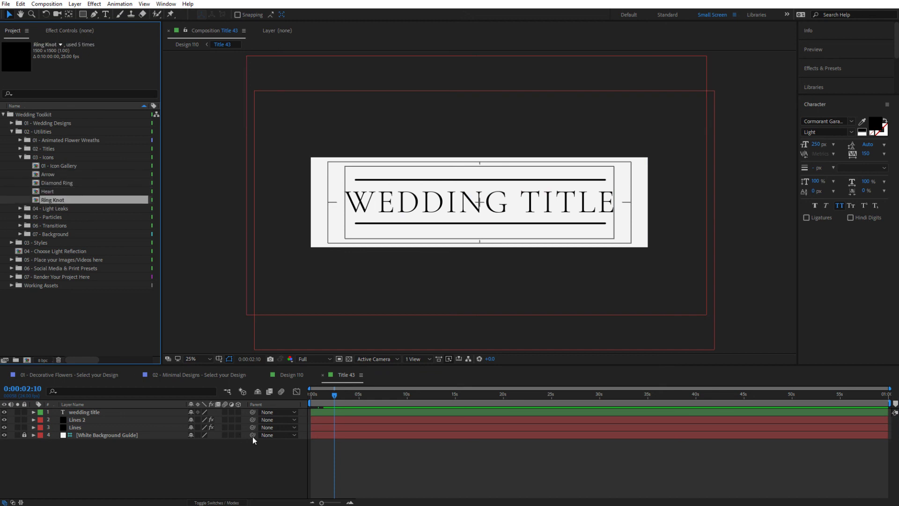
left_click(209, 374)
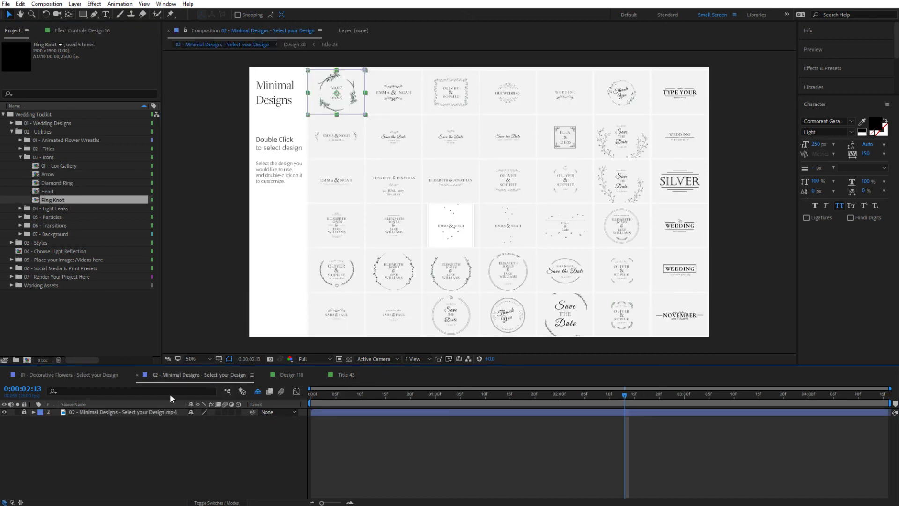
left_click(287, 374)
left_click_drag(48, 203, 114, 424)
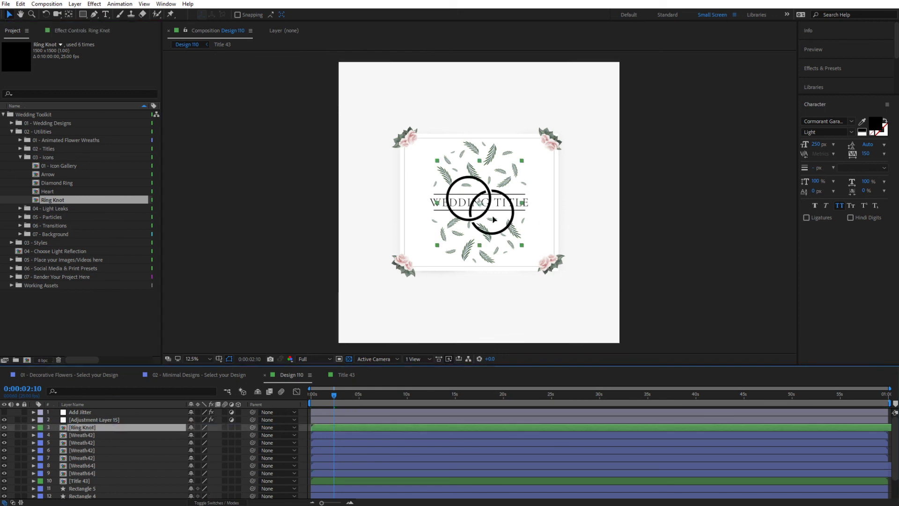
- Move the Ring Knot icon to the lower right of the wedding title and scale it down to 24%
left_click_drag(497, 221, 552, 245)
key("s")
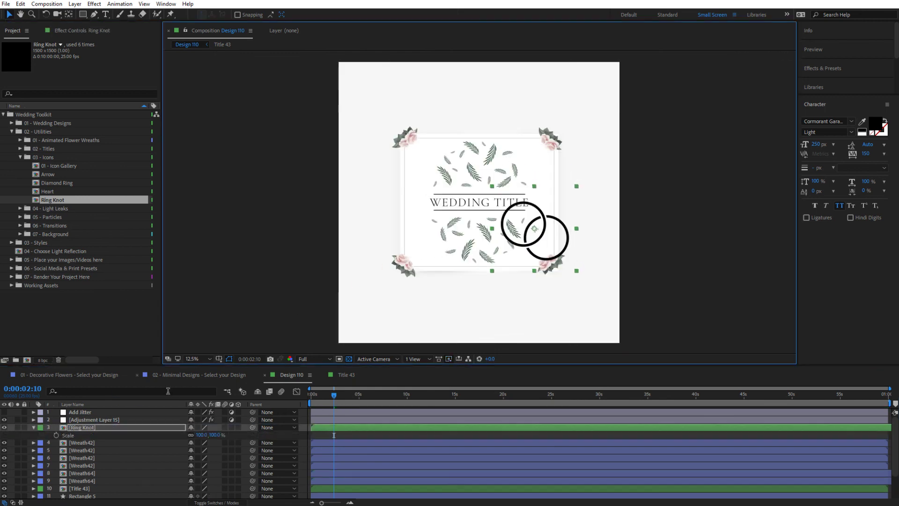
left_click_drag(215, 435, 188, 437)
key("period")
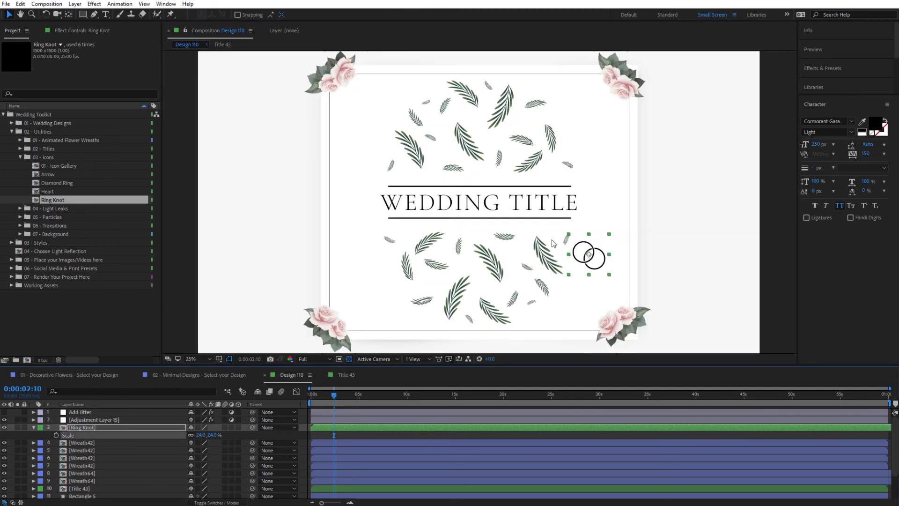
- Try the Ring Knot icon just below the card's upper-right rose and delete its layer
left_click_drag(601, 261, 619, 113)
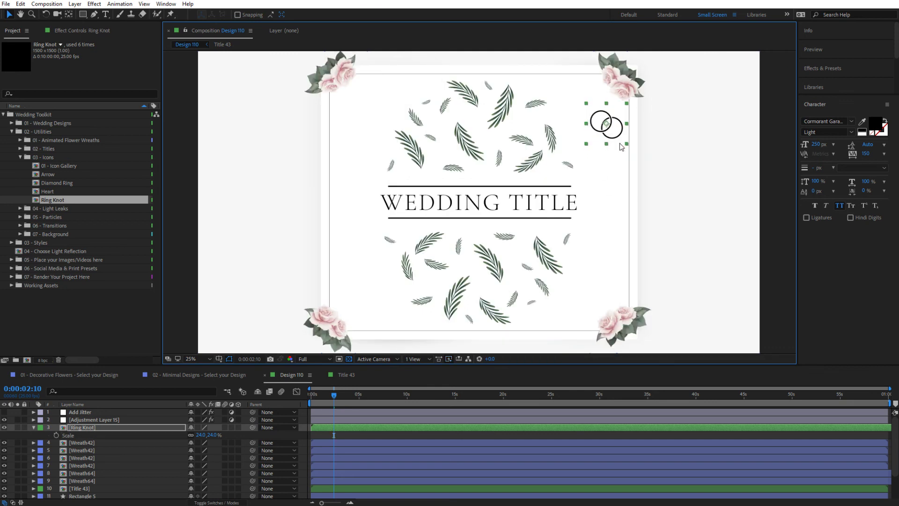
key("Delete")
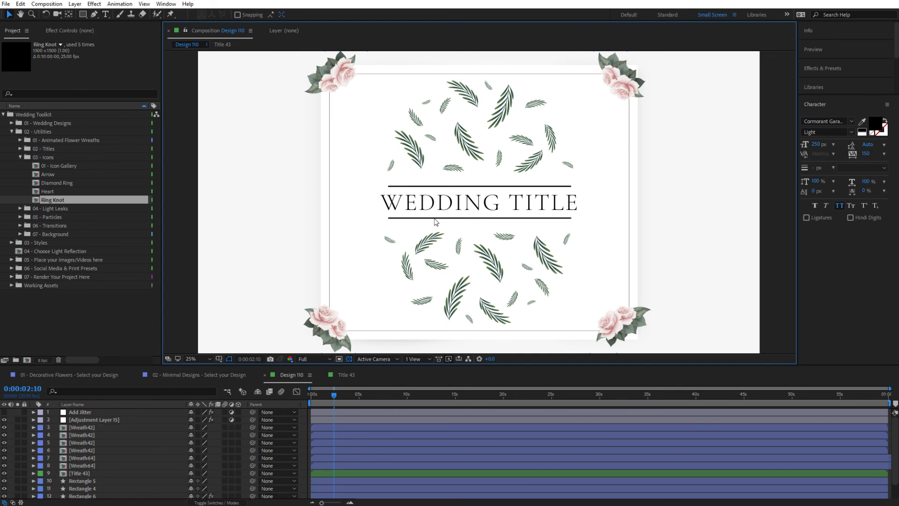